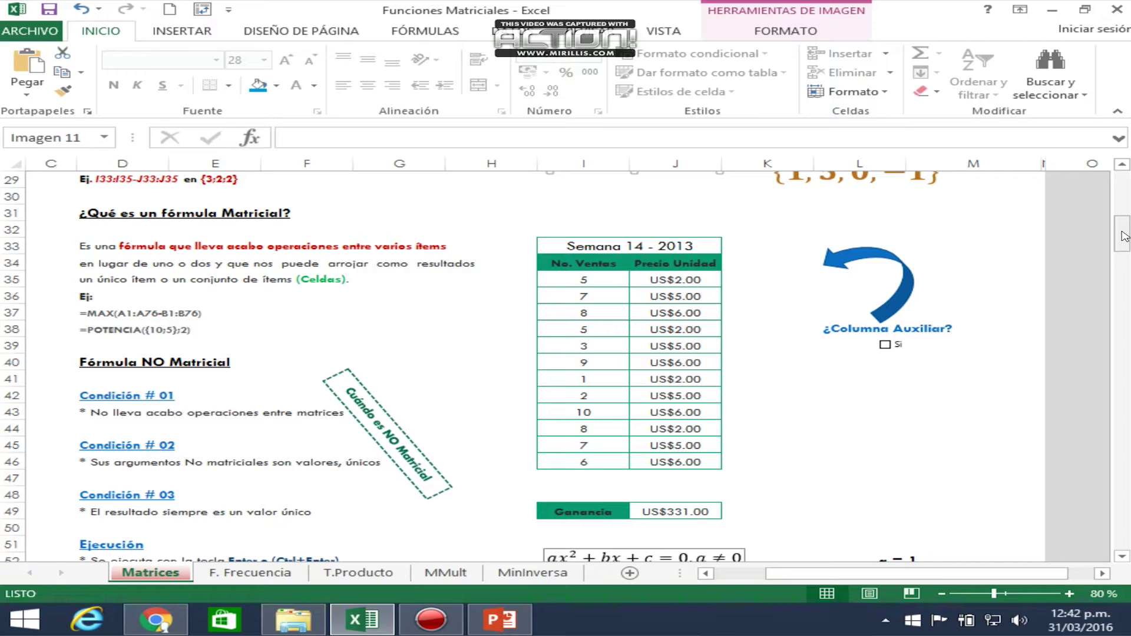
Inspect the MAX example formula in cell D37
click(1122, 234)
click(103, 322)
click(106, 312)
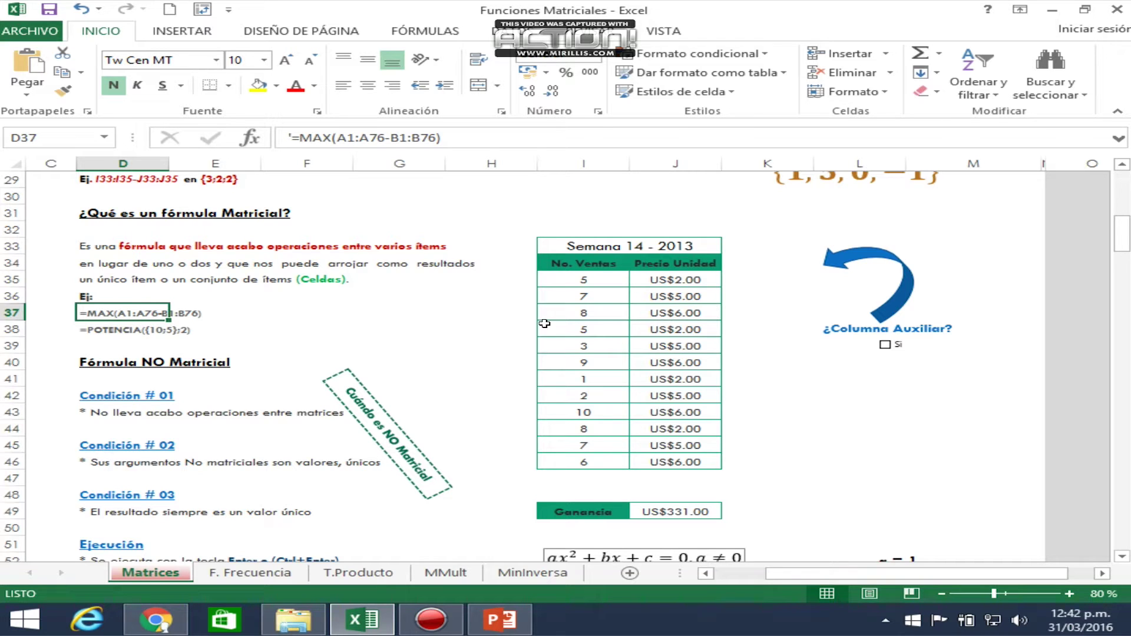
Show the auxiliary Total column beside the unit prices and inspect the formula in its first row
click(660, 289)
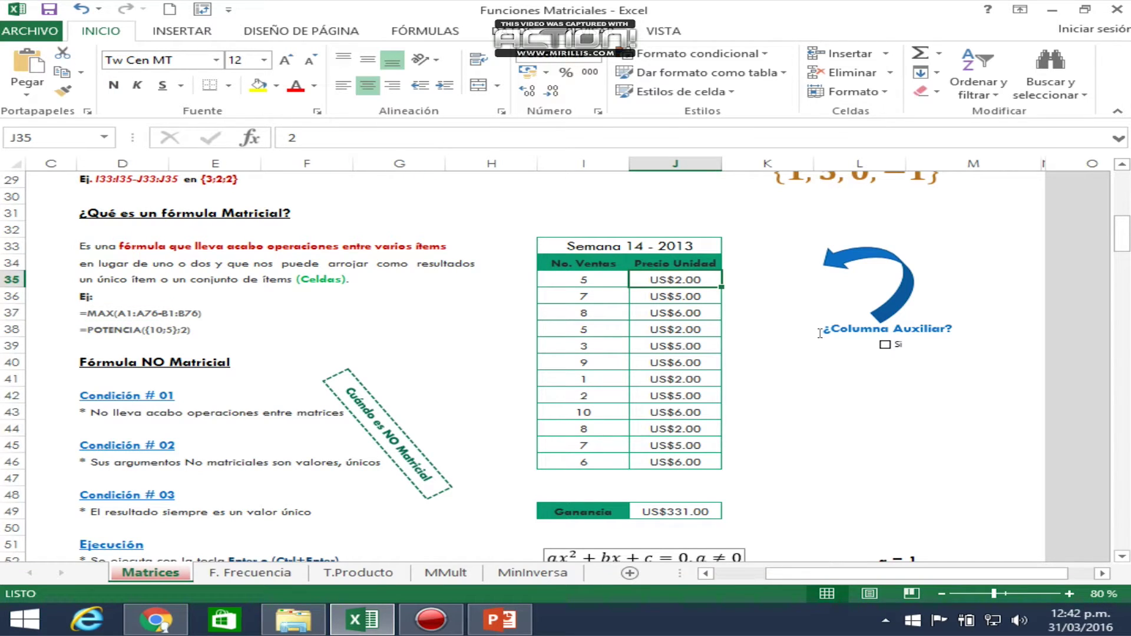
click(884, 346)
click(761, 286)
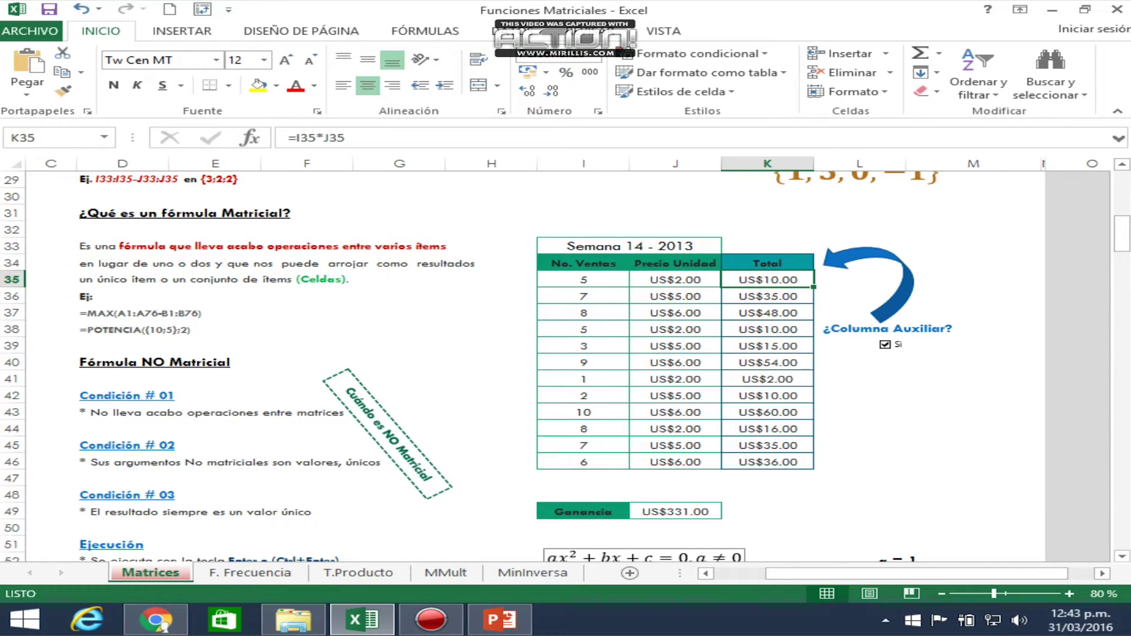
Examine the Ganancia formula in J49 and the Total column cells that it sums
click(1122, 555)
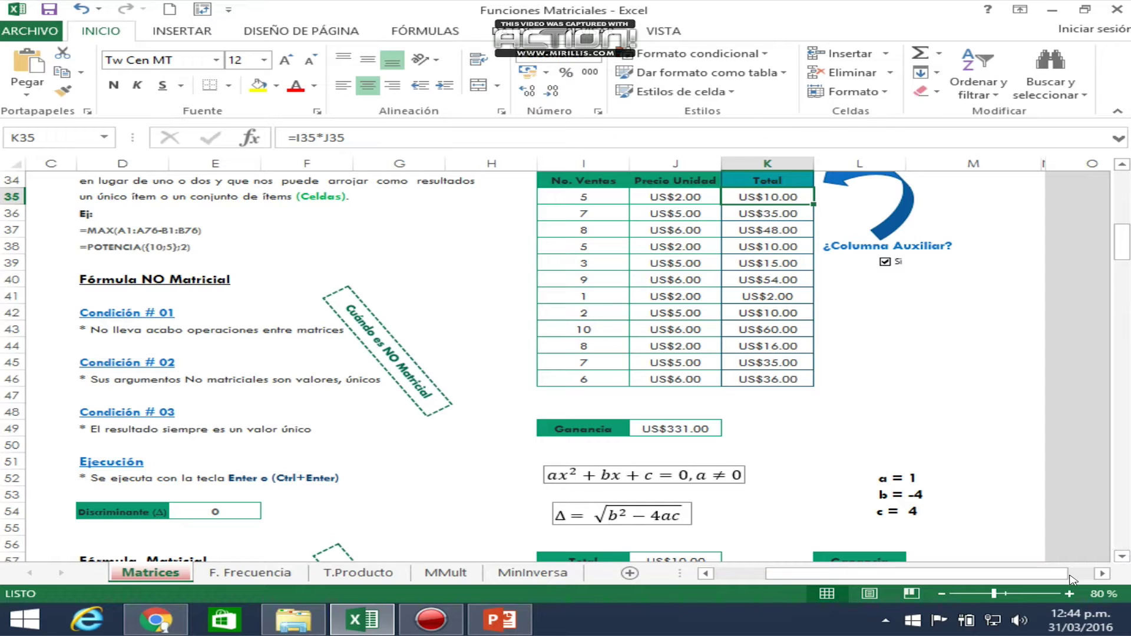
click(661, 428)
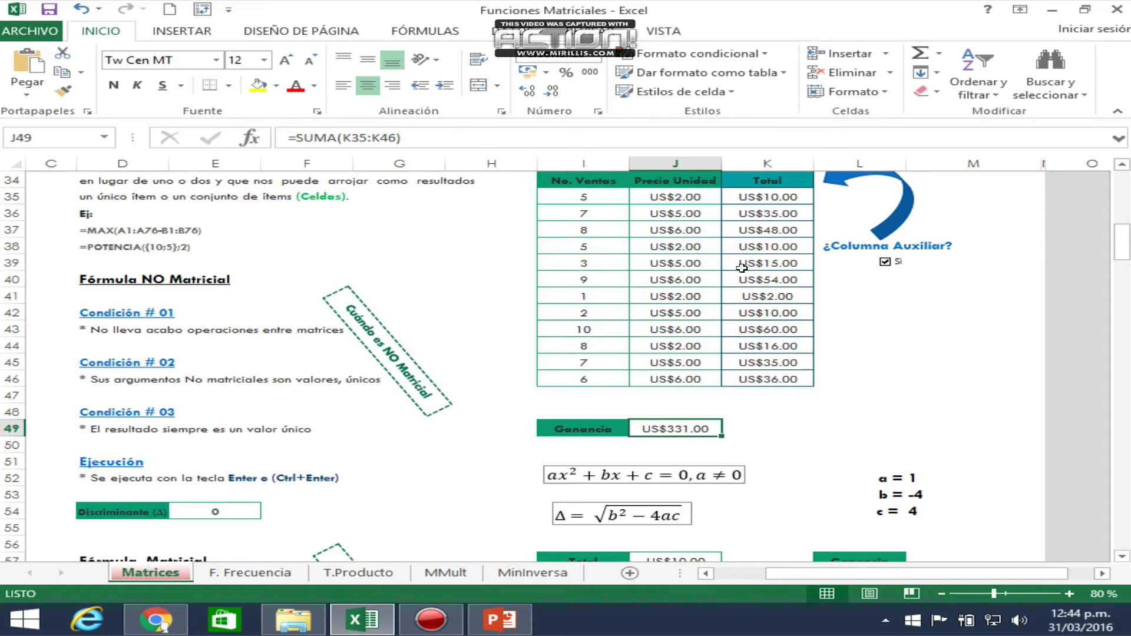
drag(767, 196, 776, 328)
click(776, 328)
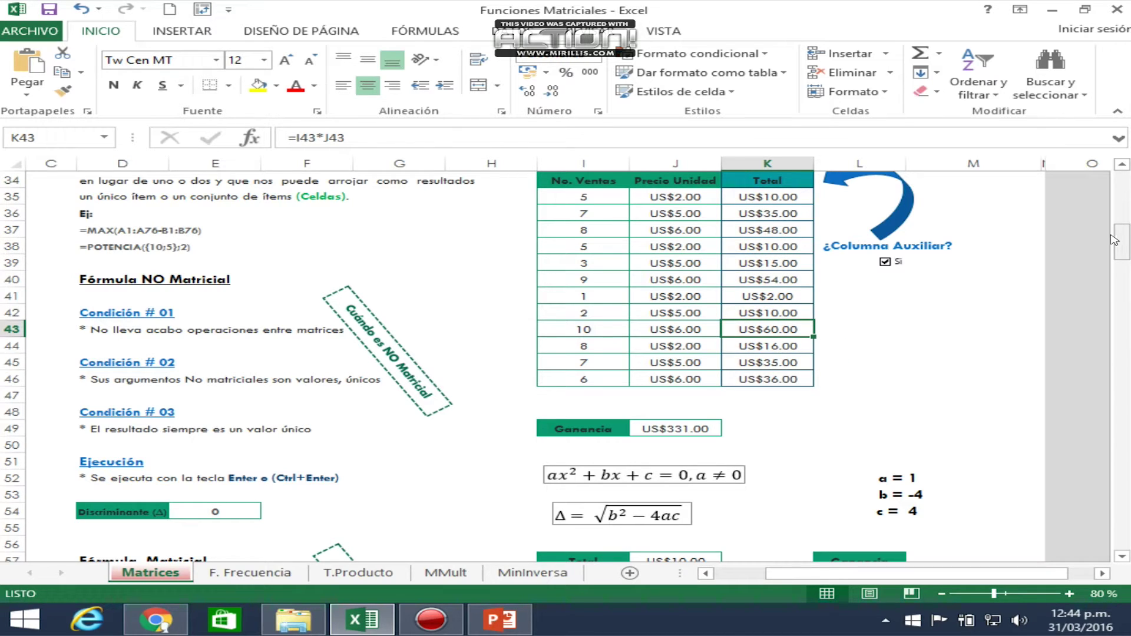
Examine the Discriminante formula in E54 alongside the quadratic equation, the discriminant expression and the value of coefficient a
drag(1122, 243, 1125, 261)
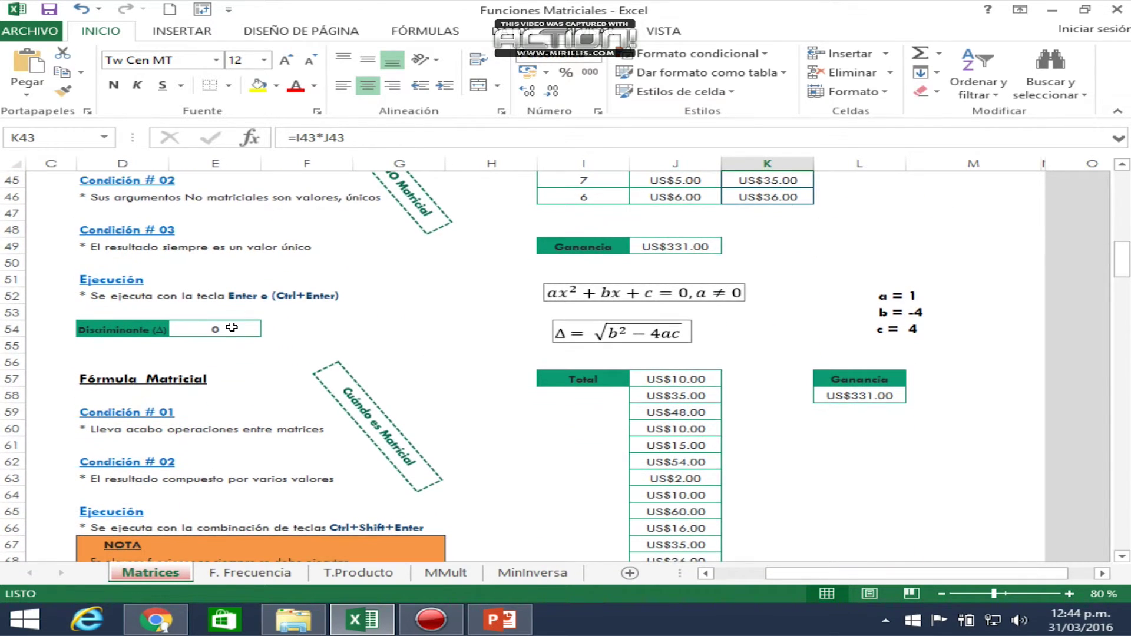
click(231, 327)
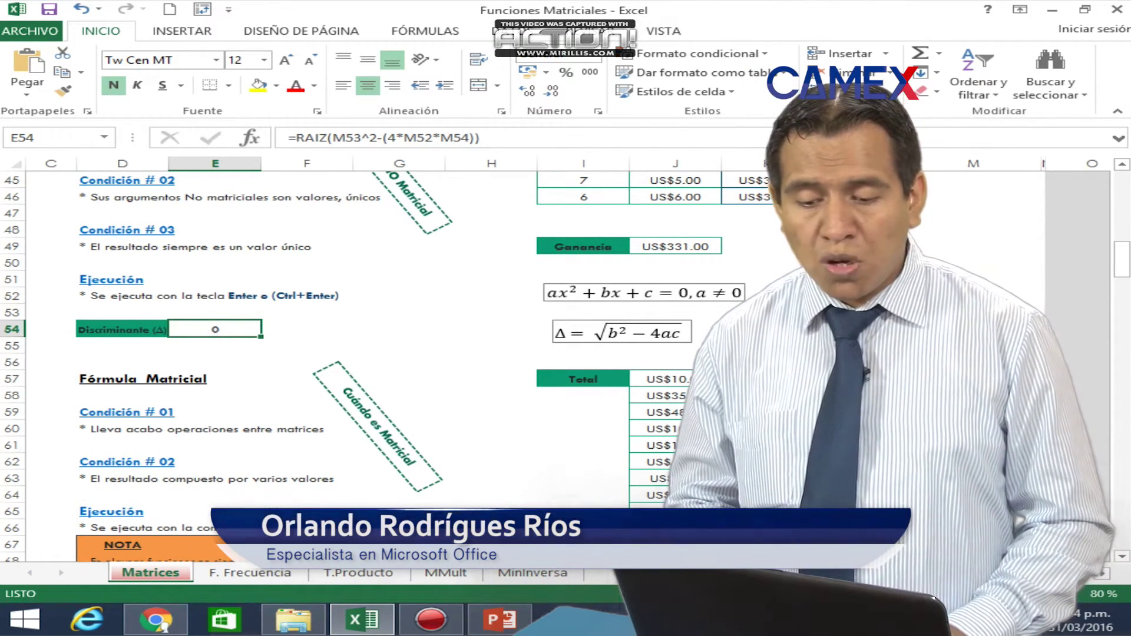
click(677, 292)
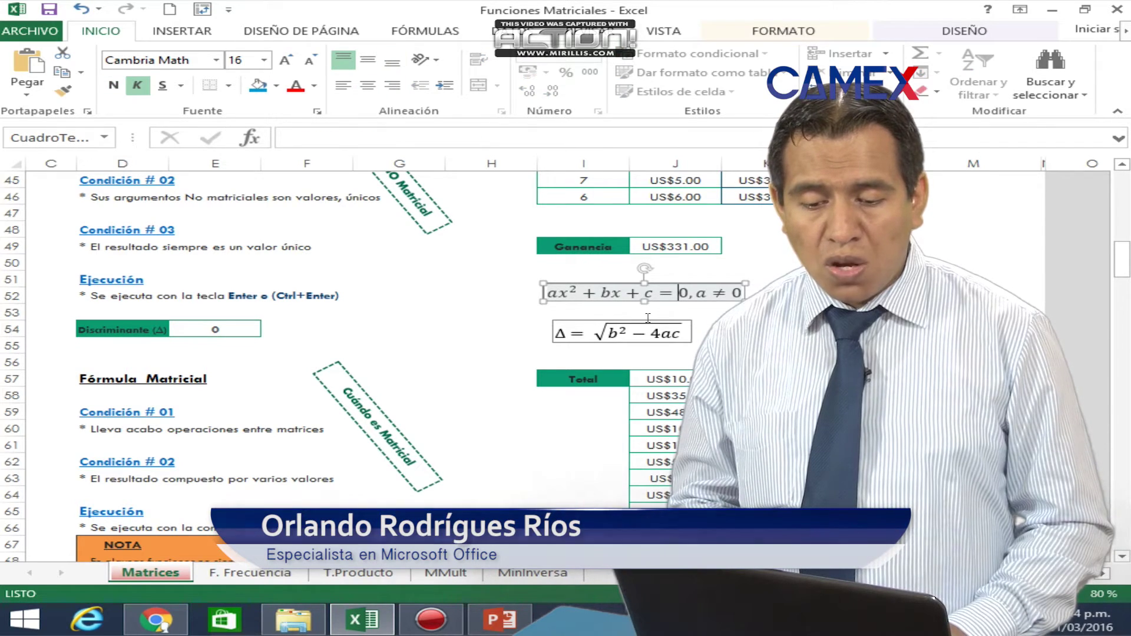
click(626, 331)
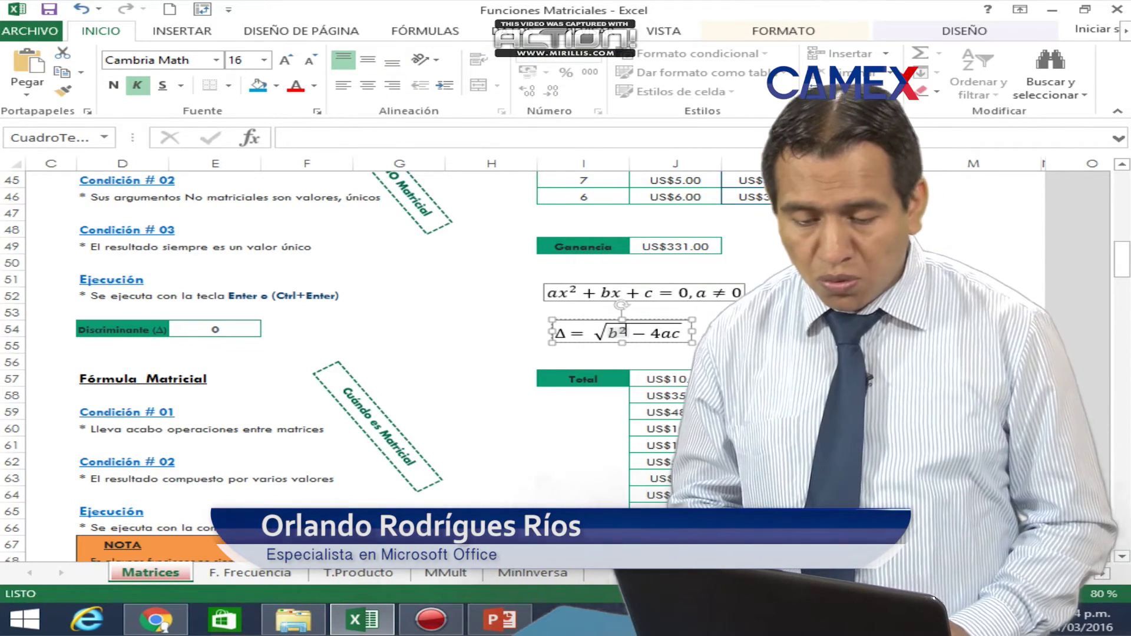
click(860, 296)
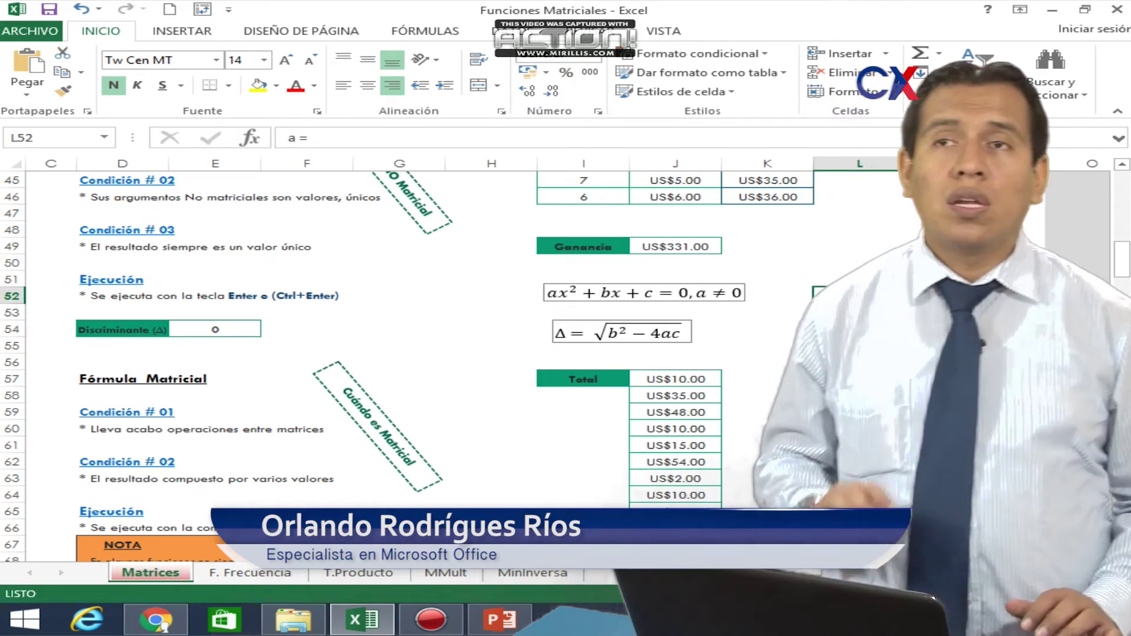
key(Right)
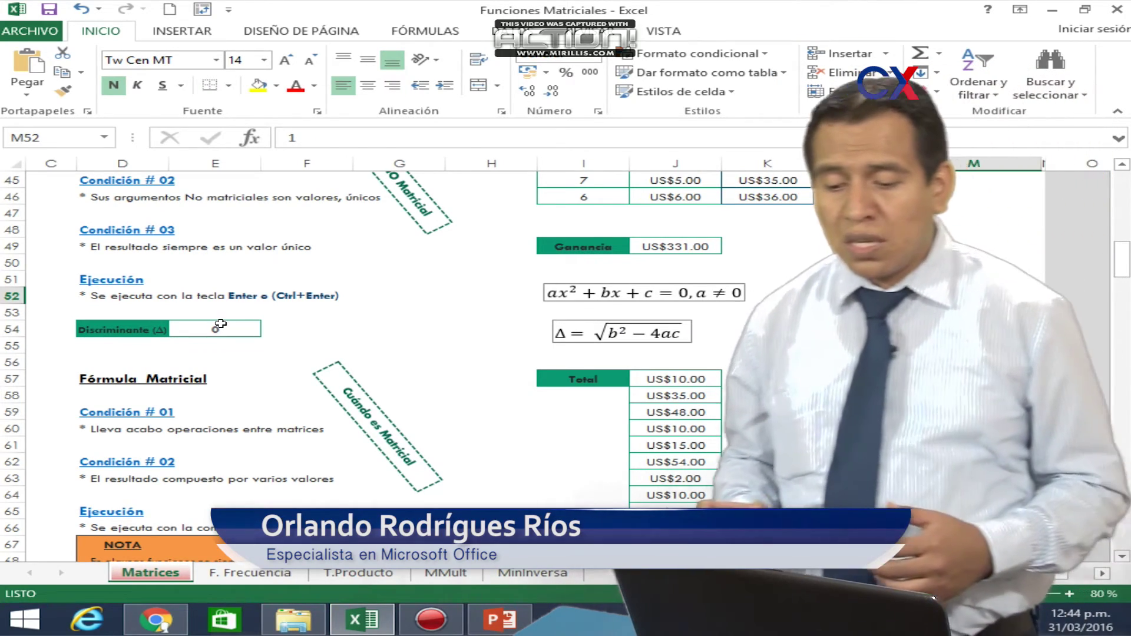
click(218, 328)
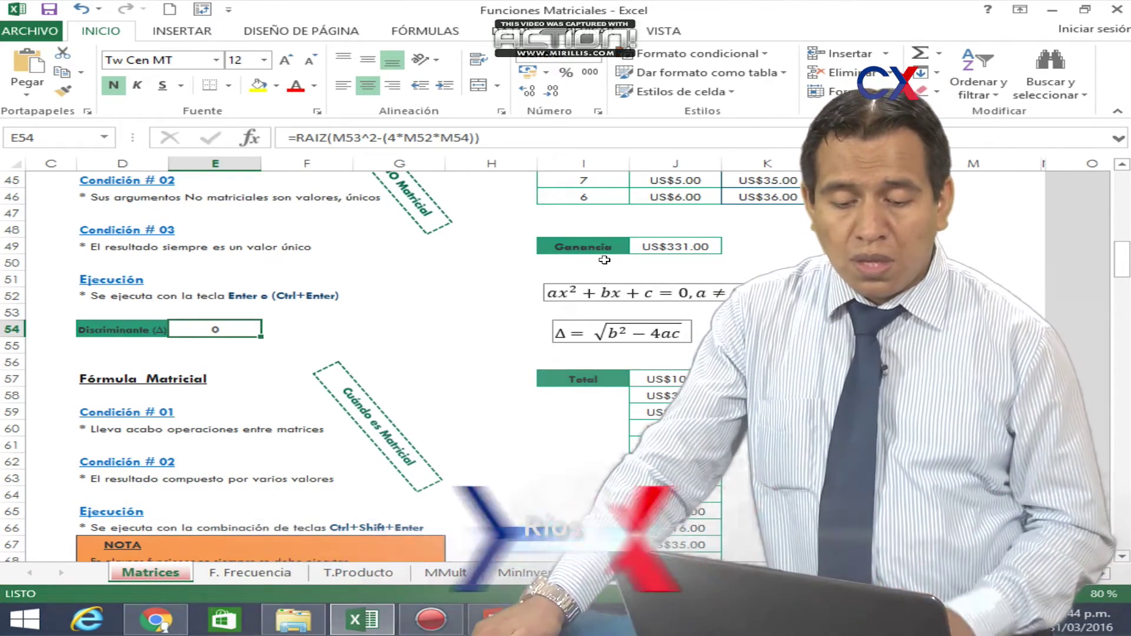
Trace the precedents of the Discriminante formula in E54
click(274, 300)
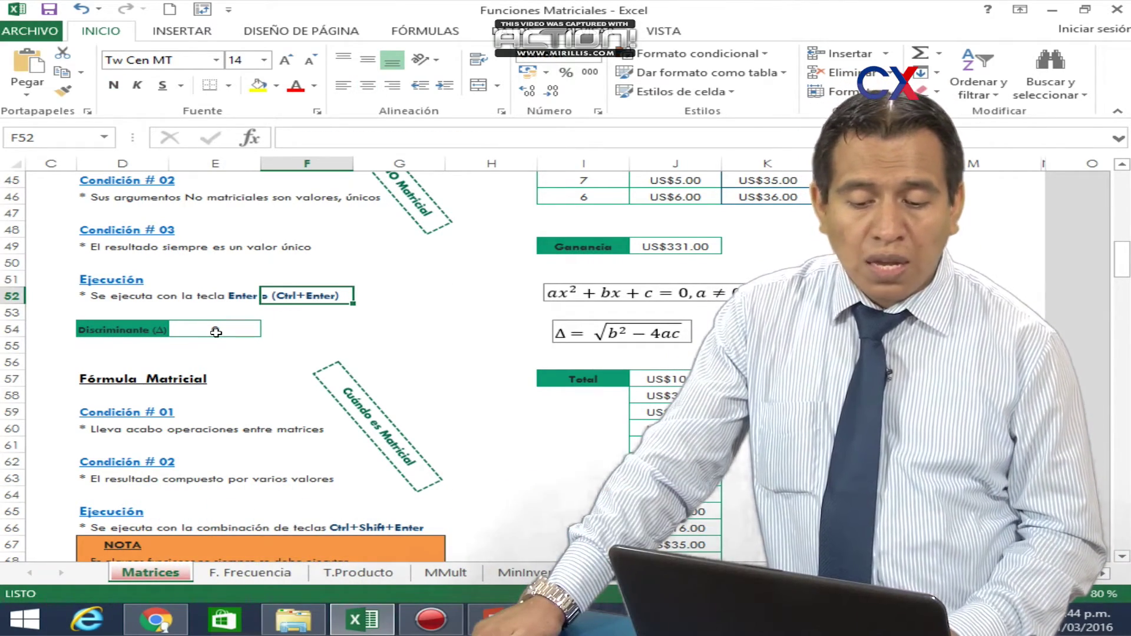
click(214, 330)
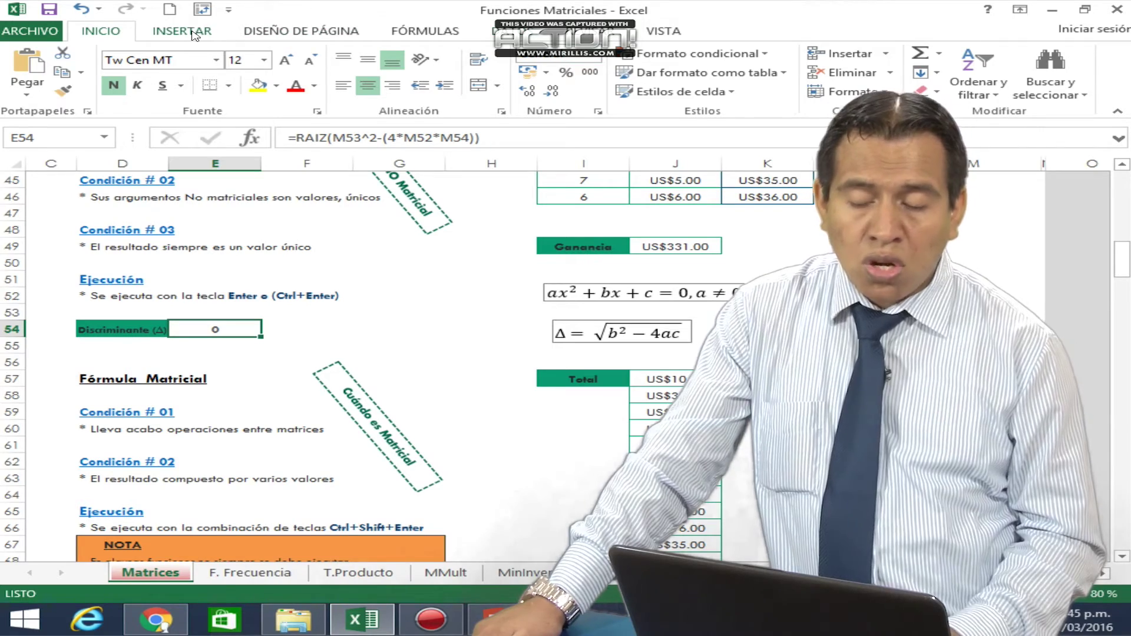
click(195, 33)
click(391, 31)
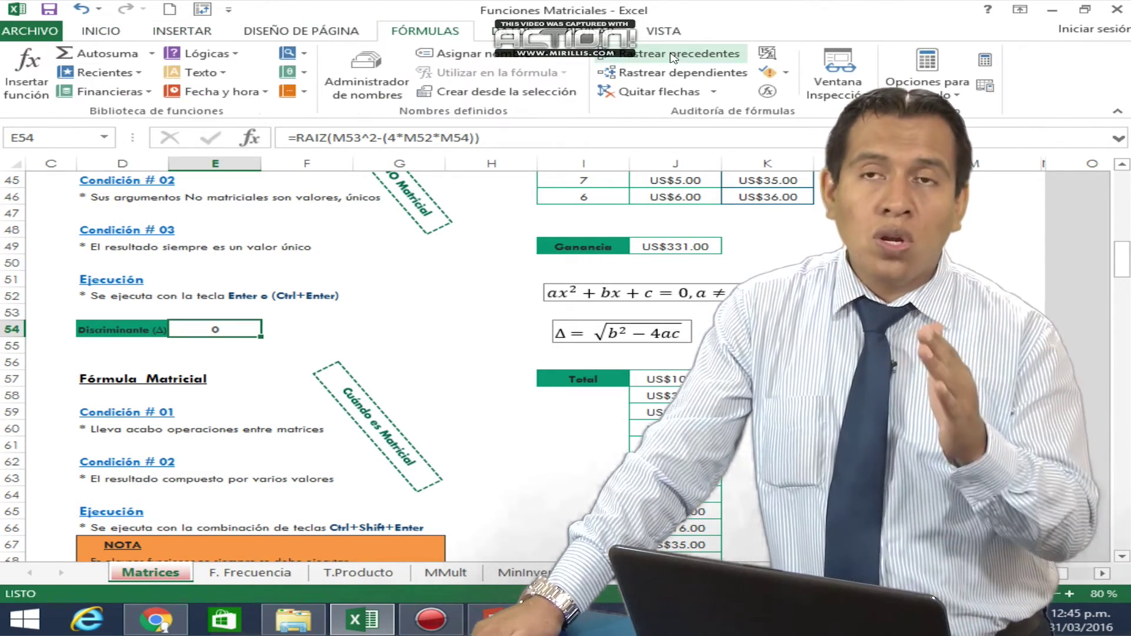
click(673, 58)
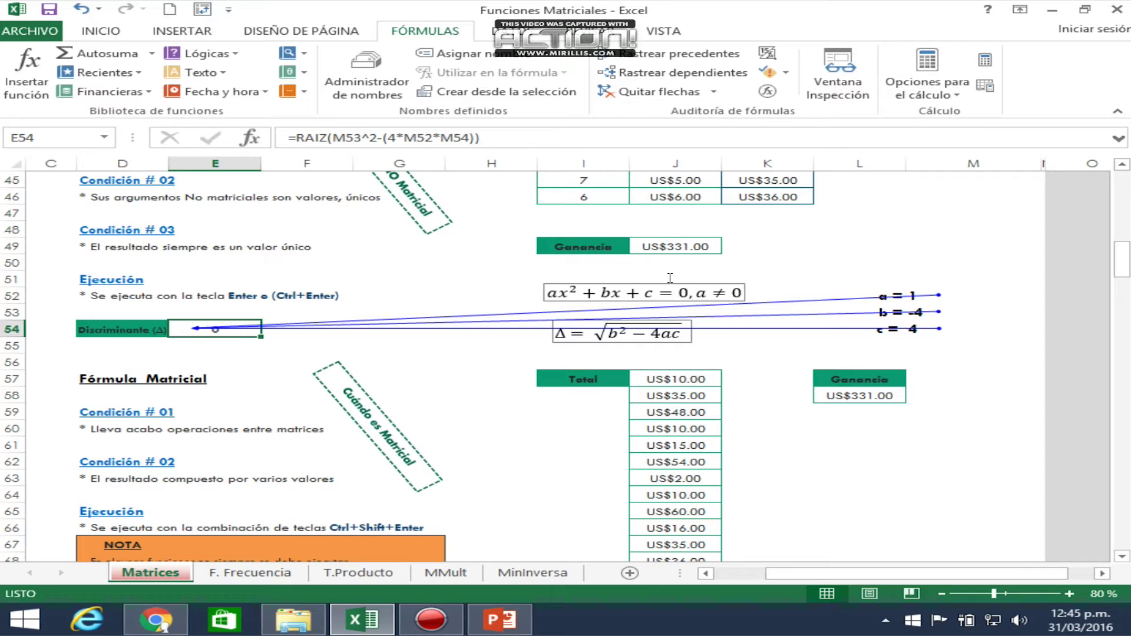
Open the Discriminante formula in E54 to review its highlighted cell references, keeping the formula as it is
click(390, 138)
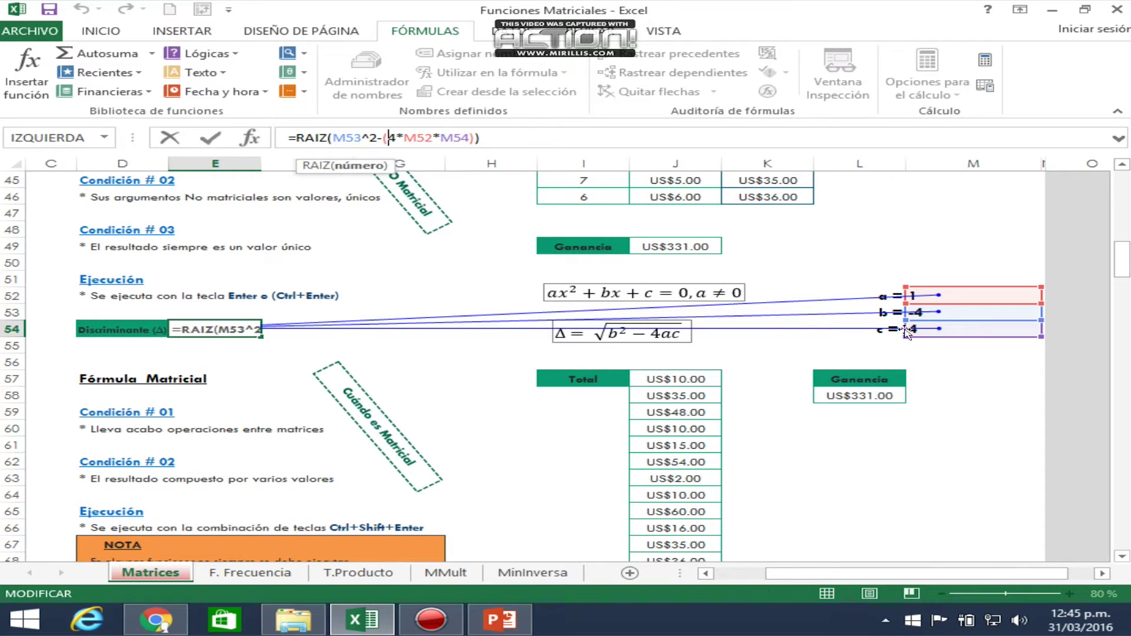
key(Return)
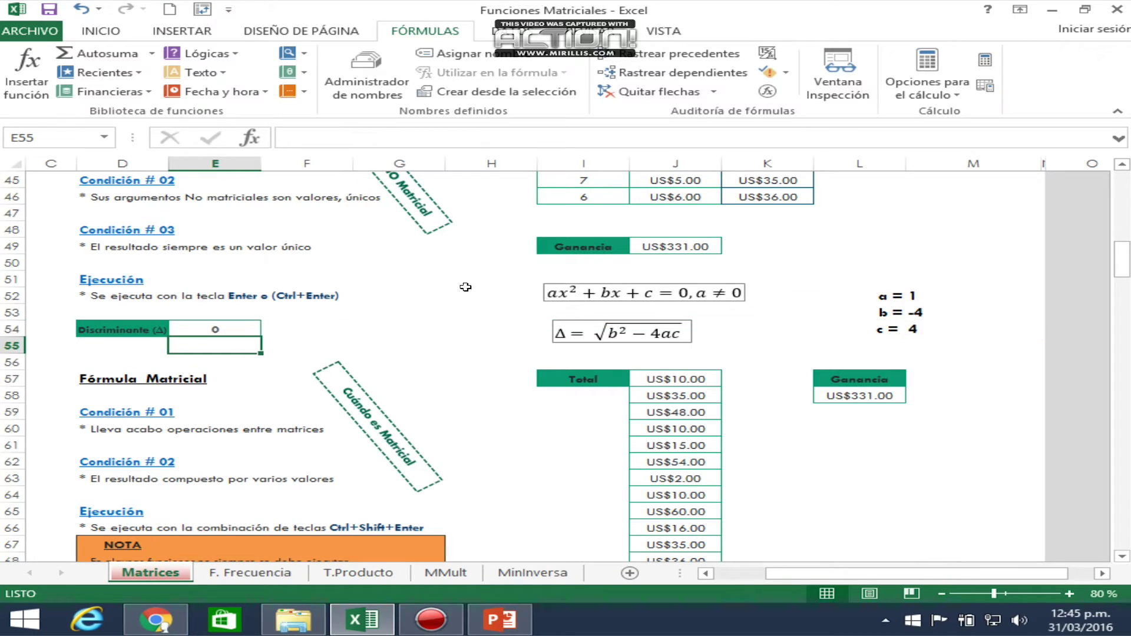
click(237, 325)
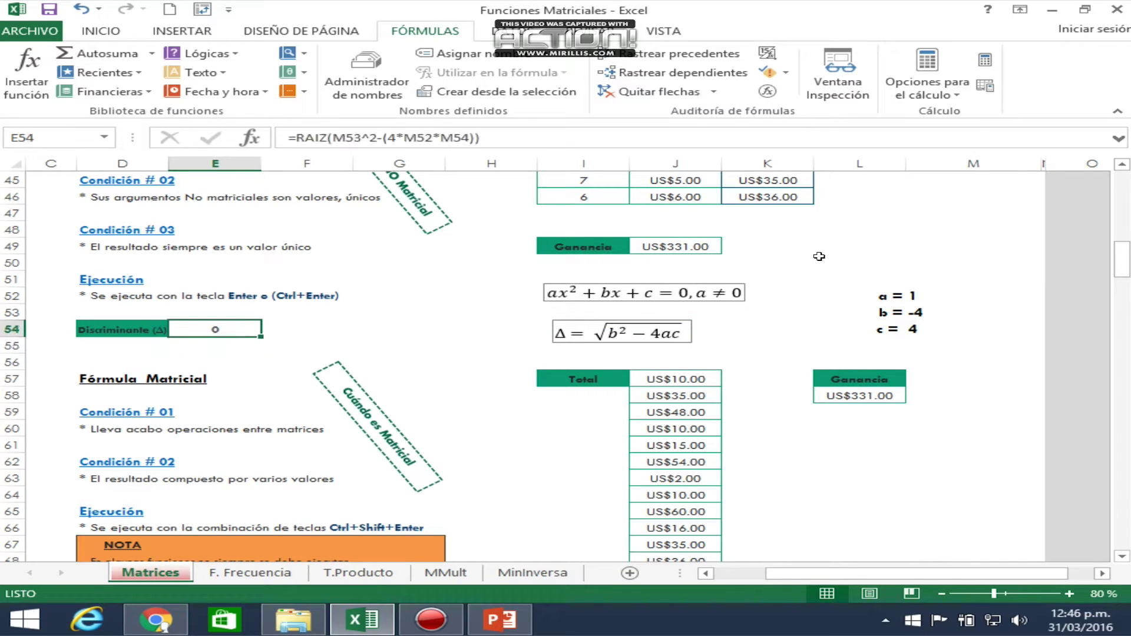
Set coefficient b in M53 to 6 and check the Discriminante cell
click(919, 310)
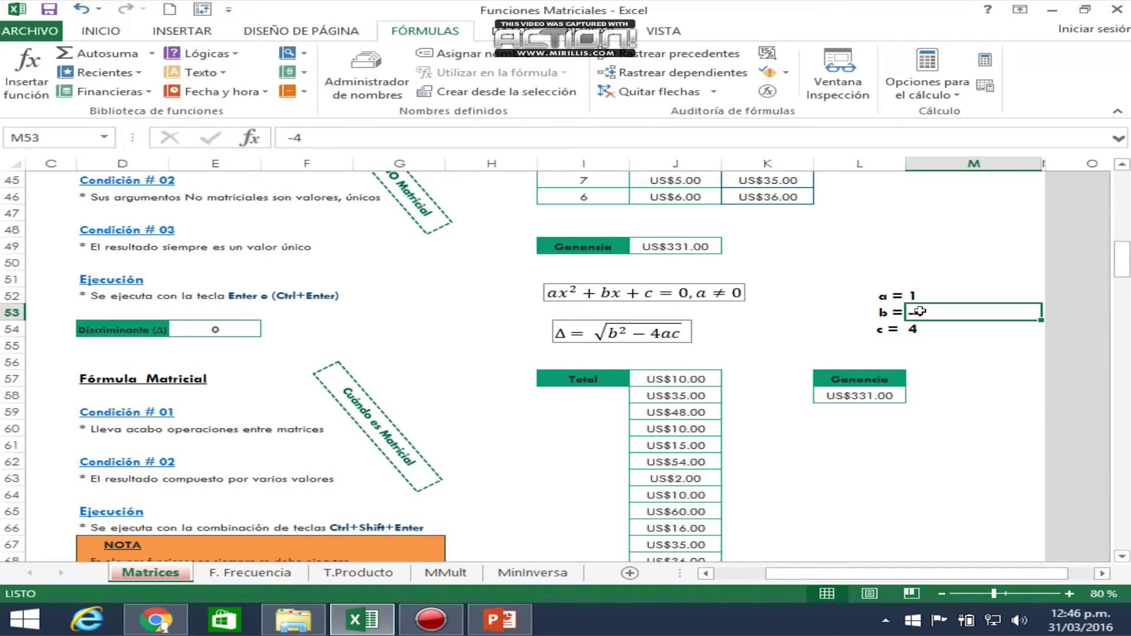
text(6)
key(Return)
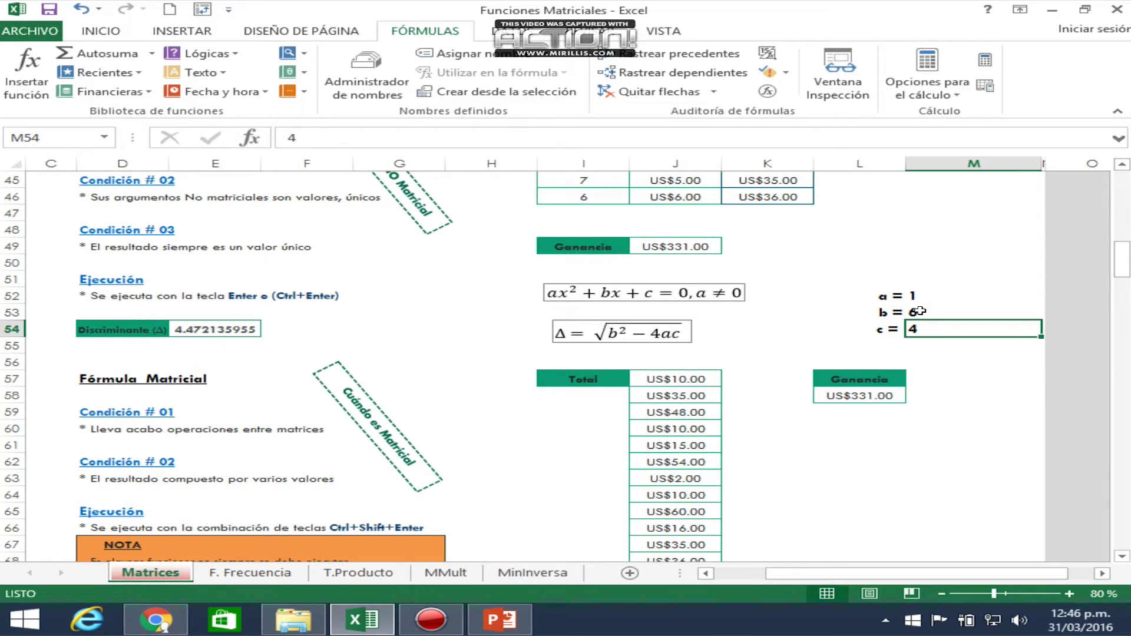
click(185, 330)
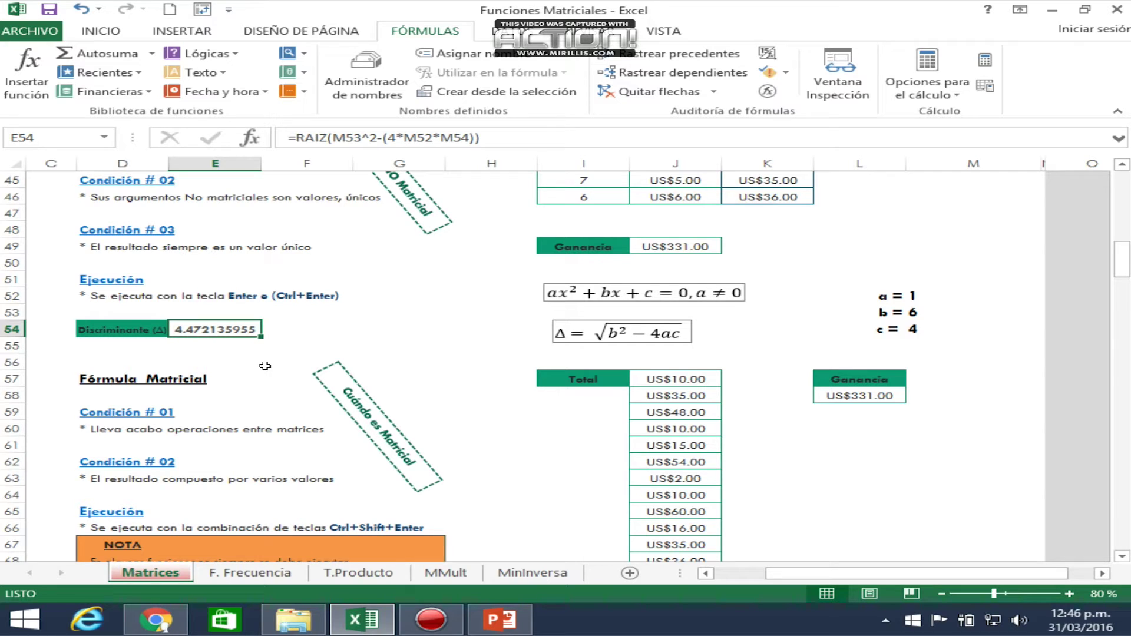
Set coefficient a in M52 to 5 and check the Discriminante cell
click(907, 297)
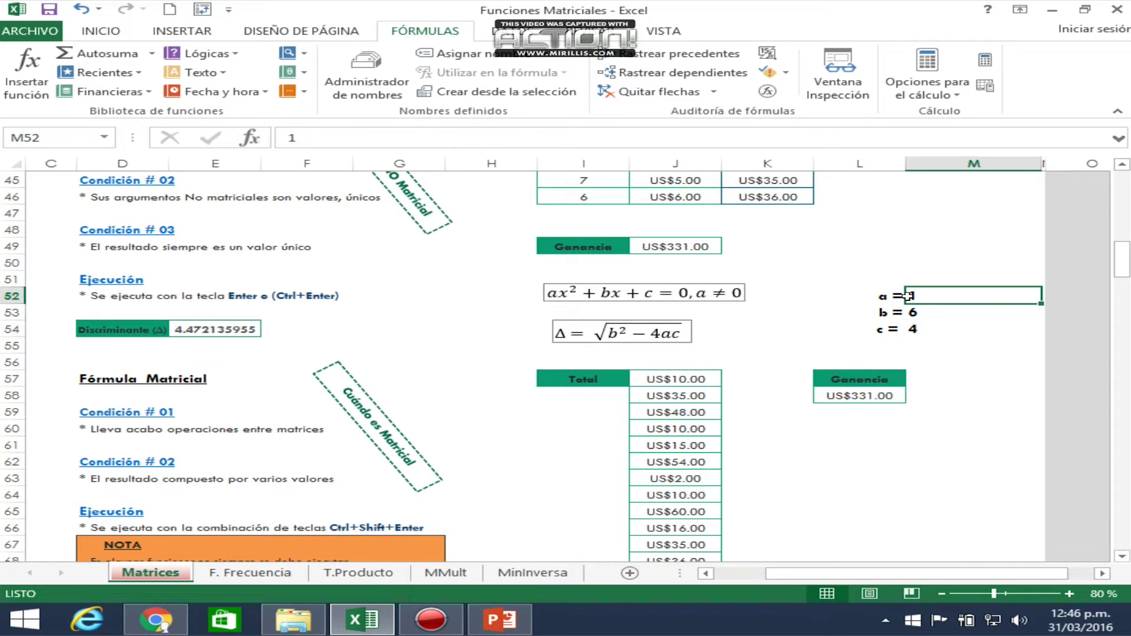
text(5)
key(Return)
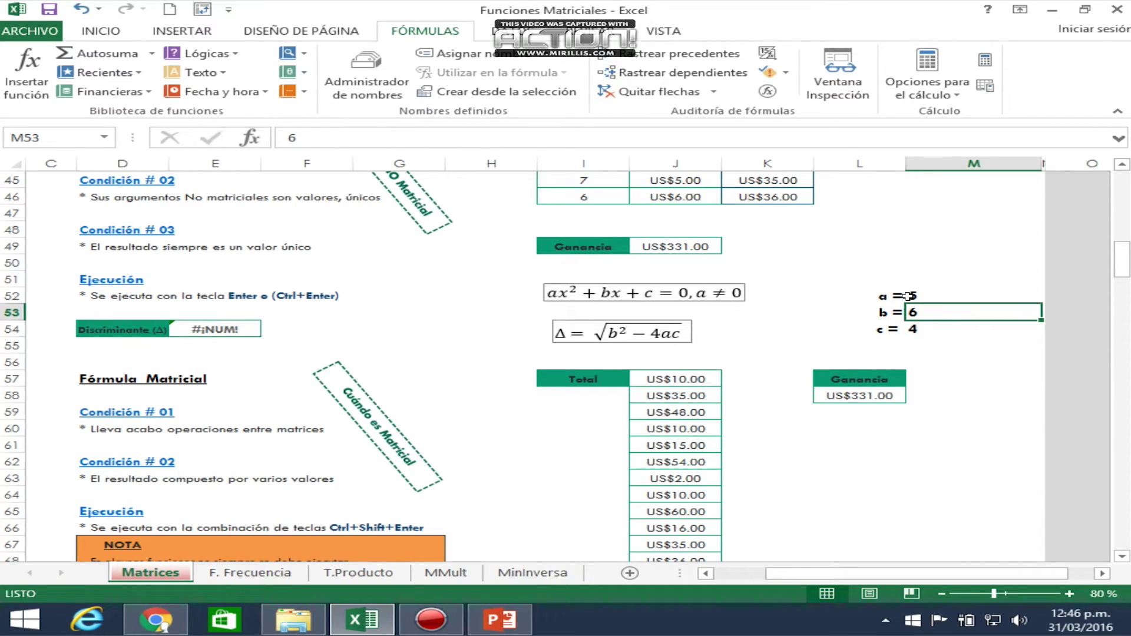
click(908, 296)
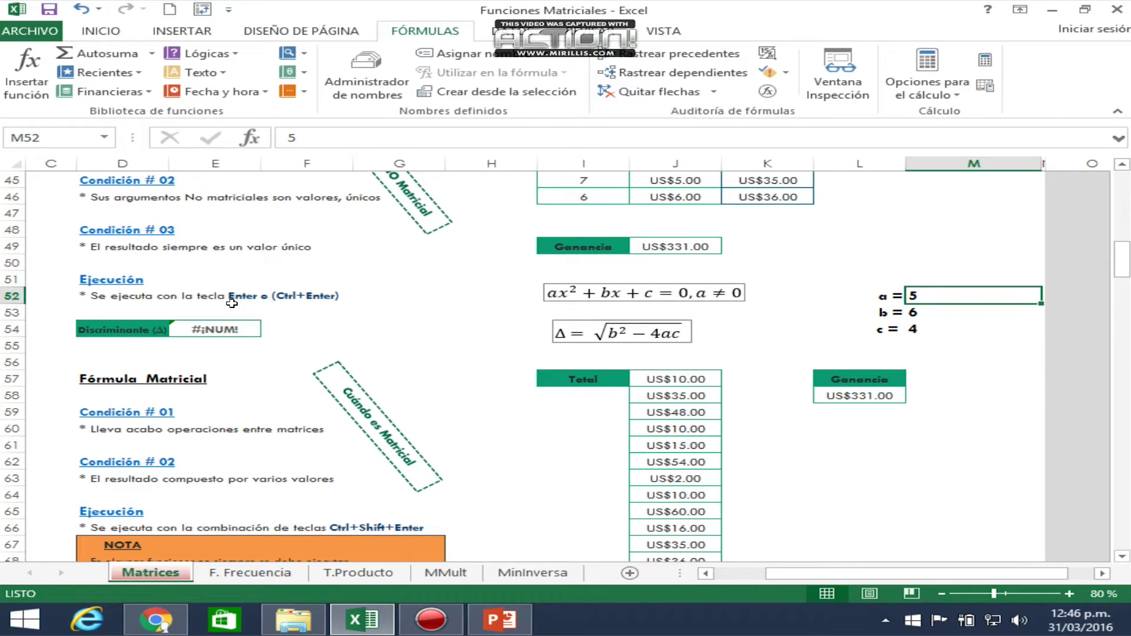
click(219, 329)
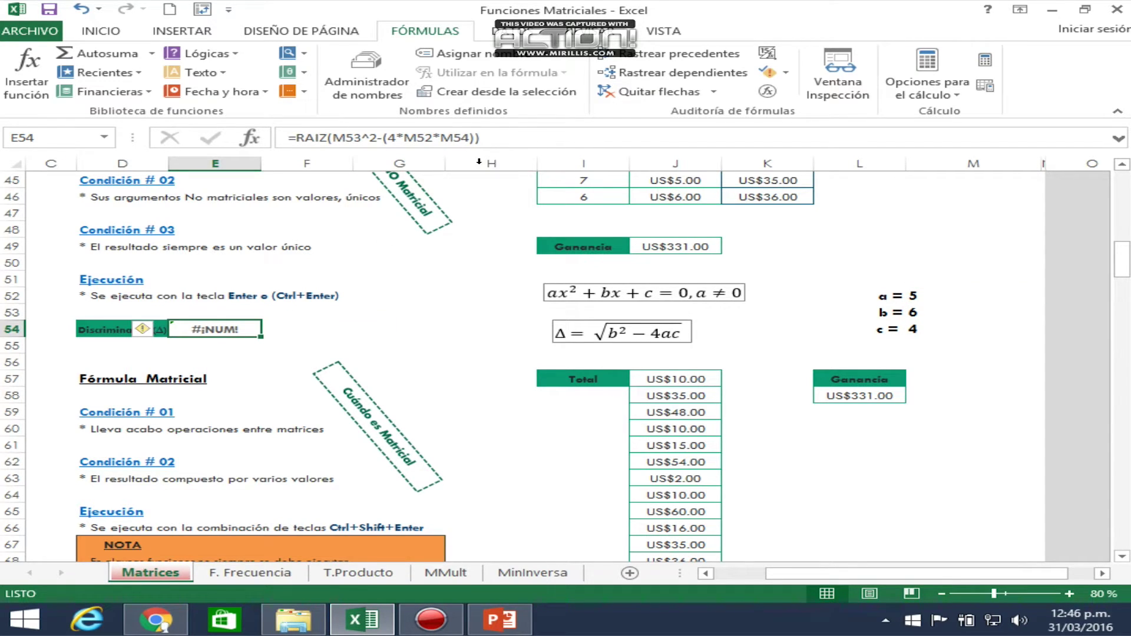
Set coefficient a in M52 to 2
click(915, 296)
click(442, 136)
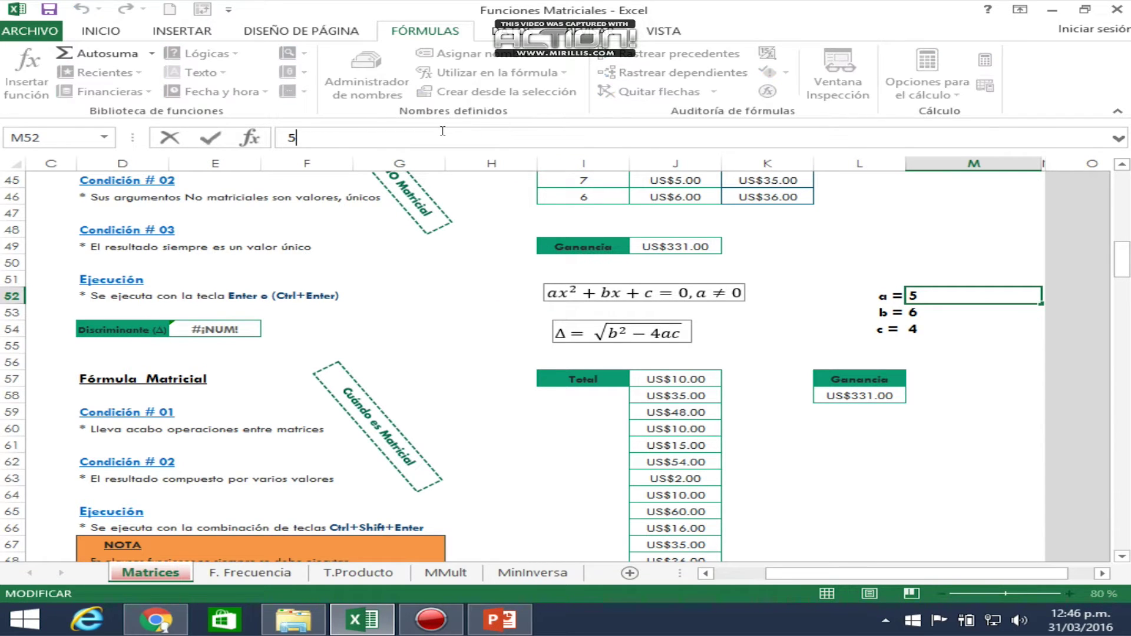
key(BackSpace)
text(2)
key(Return)
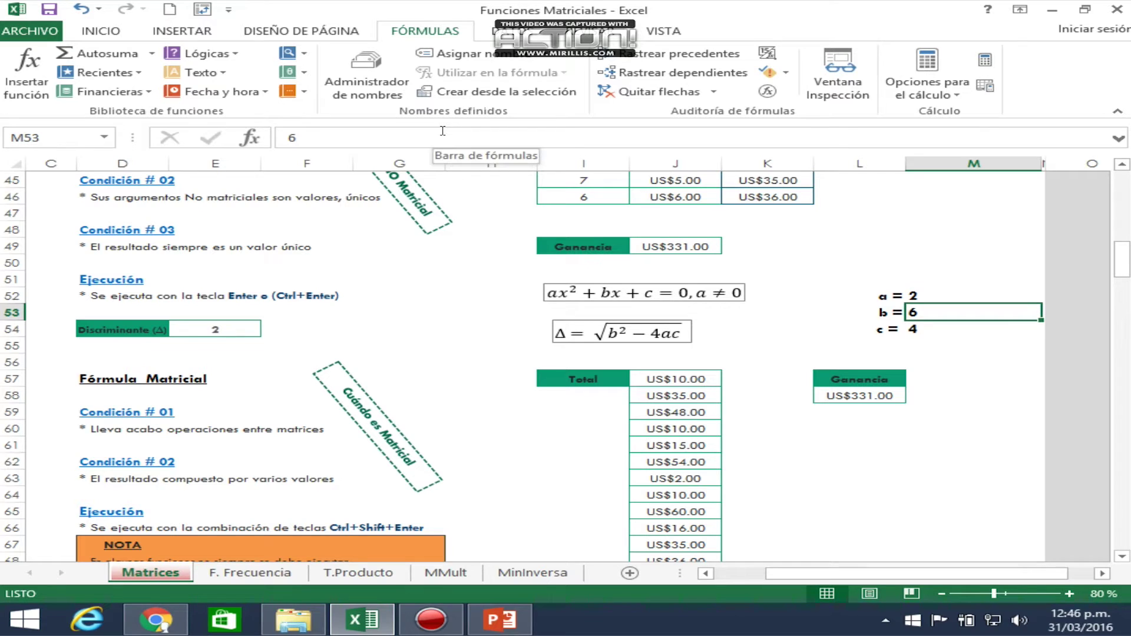
Try the values 6 and 5 for coefficient c in M54
click(920, 327)
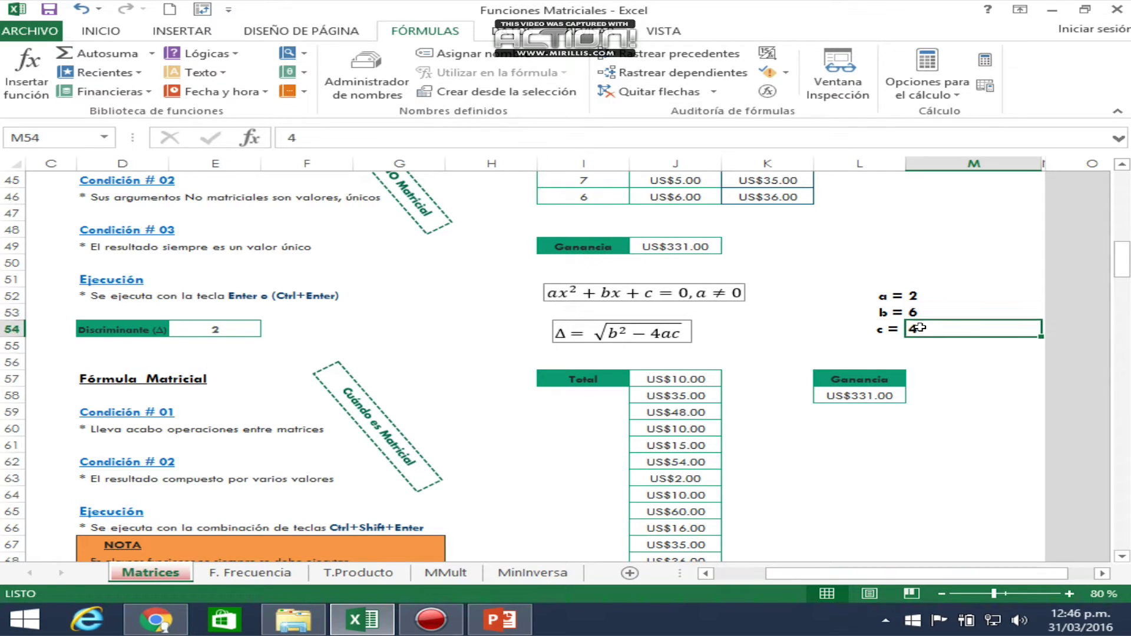
text(6)
key(Return)
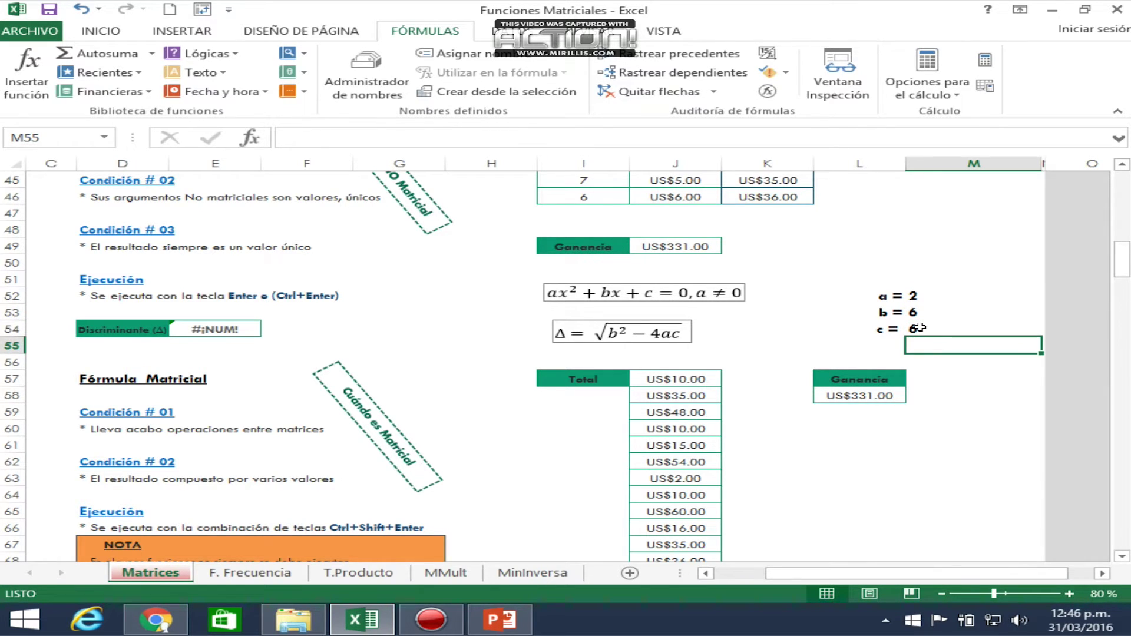
click(919, 328)
text(5)
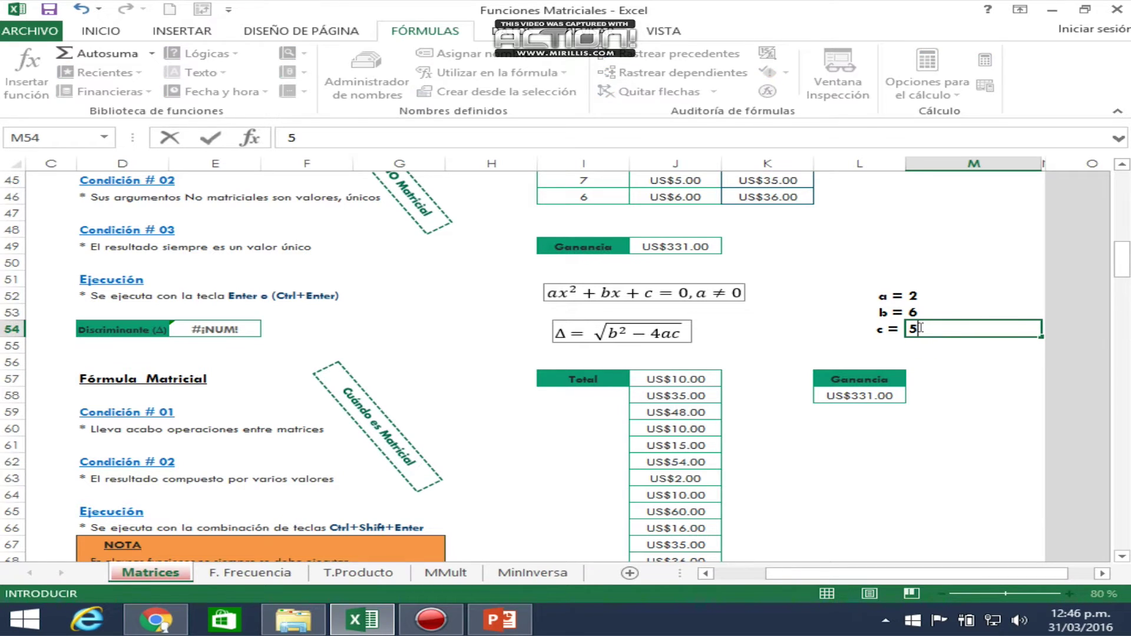
key(Return)
Set coefficient c in M54 to 4 and bring the Fórmula Matricial section into view
click(964, 334)
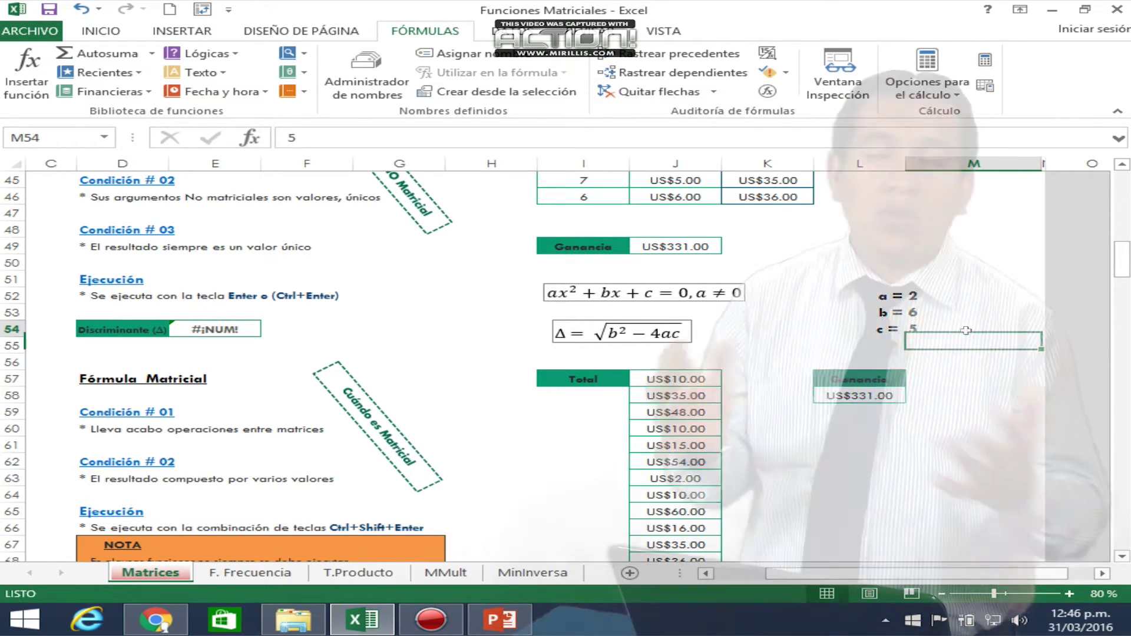
text(4)
key(Return)
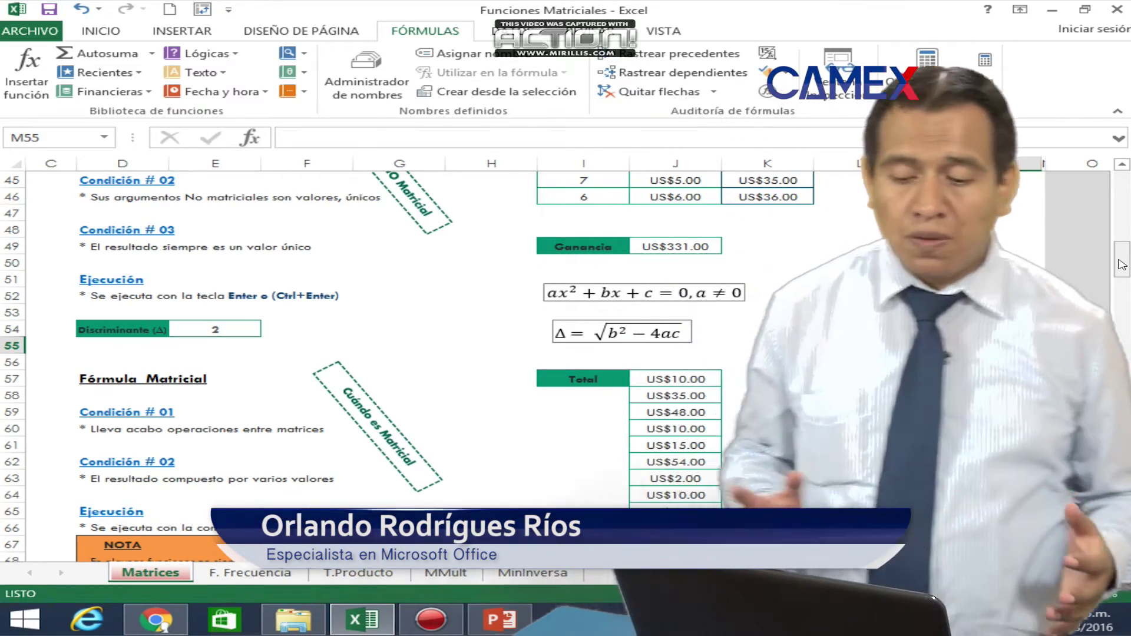
drag(1121, 265, 1122, 268)
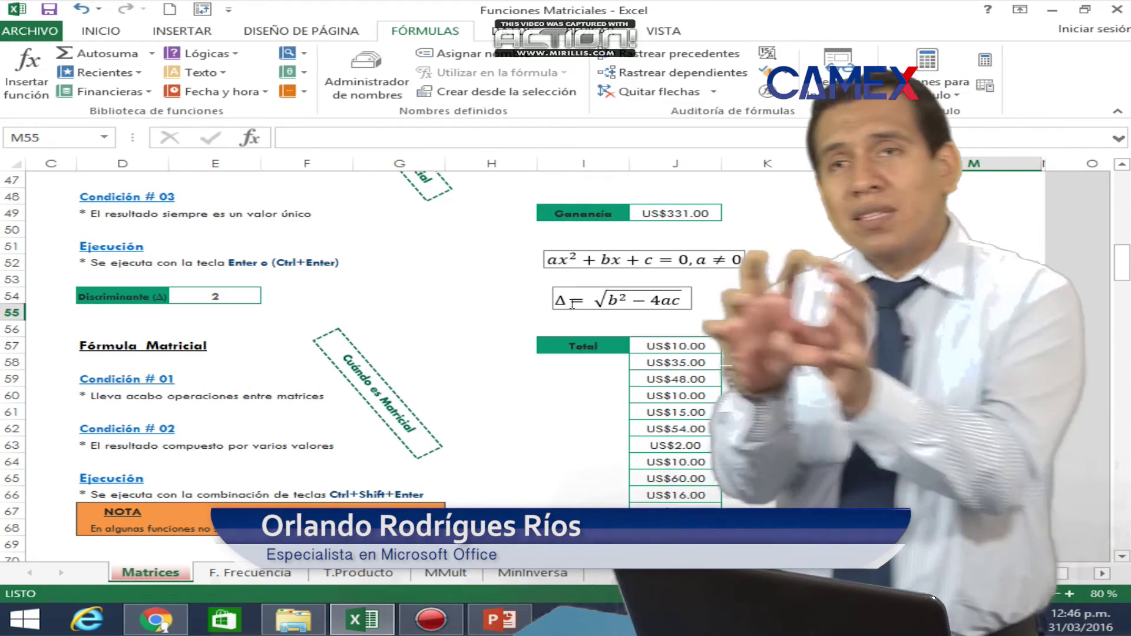
Highlight the square-root expression in the discriminant equation text box, then deselect it
click(605, 296)
drag(604, 296, 686, 297)
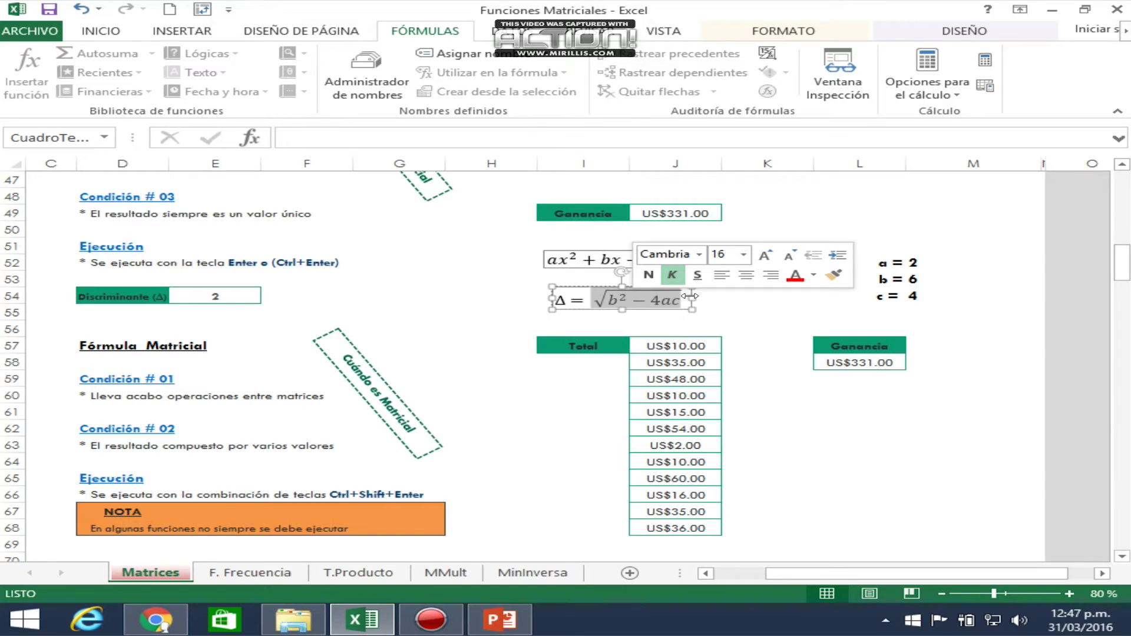
click(459, 278)
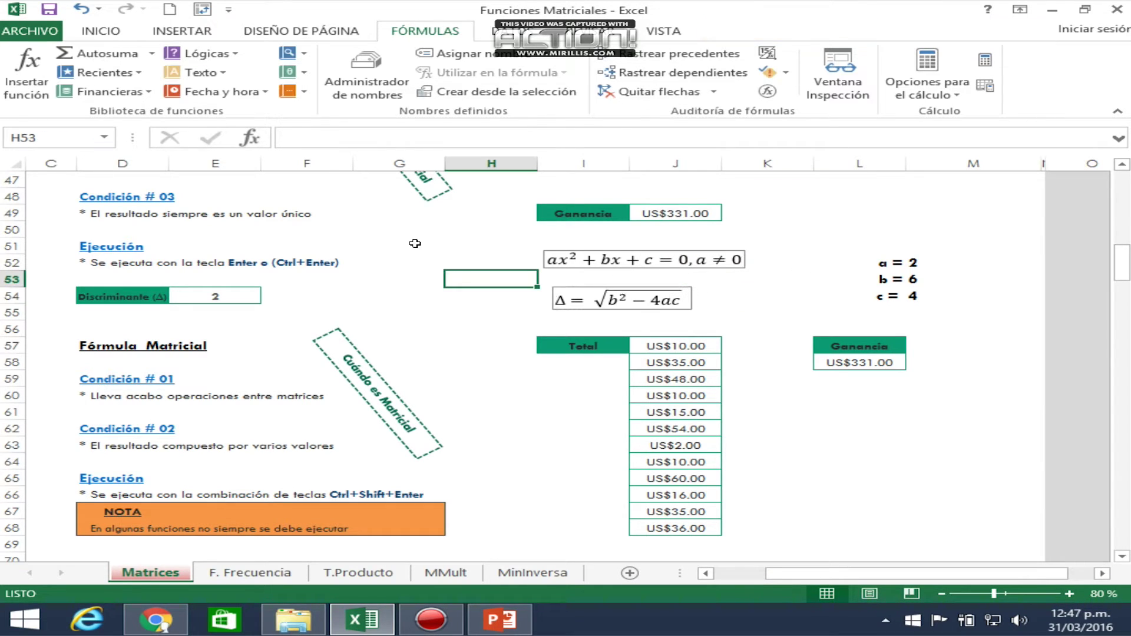
click(226, 293)
drag(489, 138, 259, 131)
key(ctrl+c)
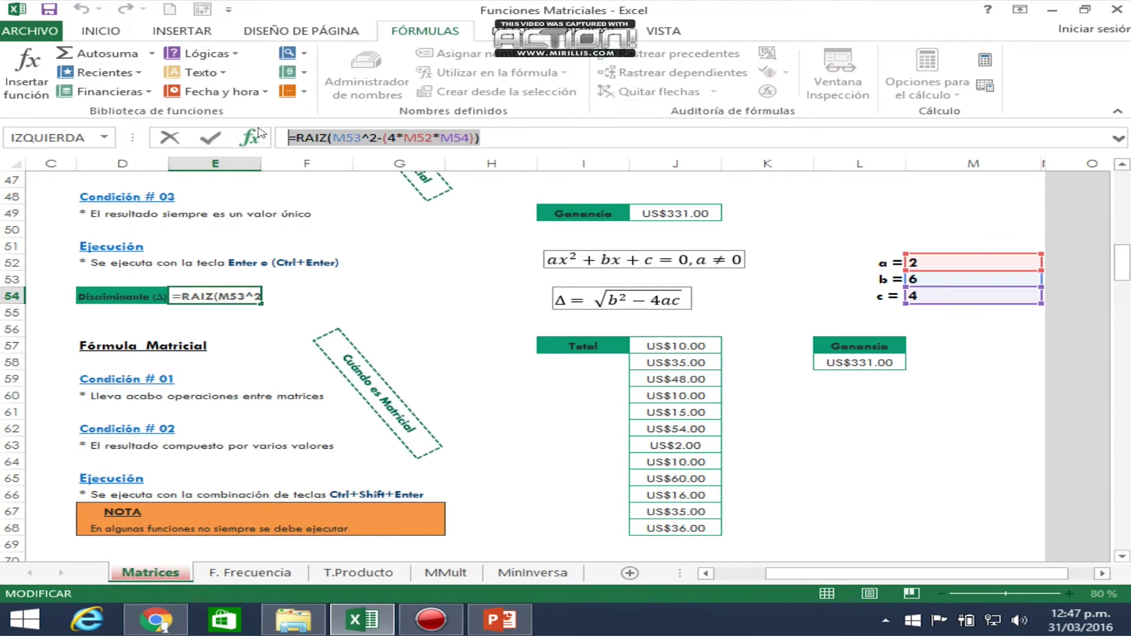
text(=)
click(542, 324)
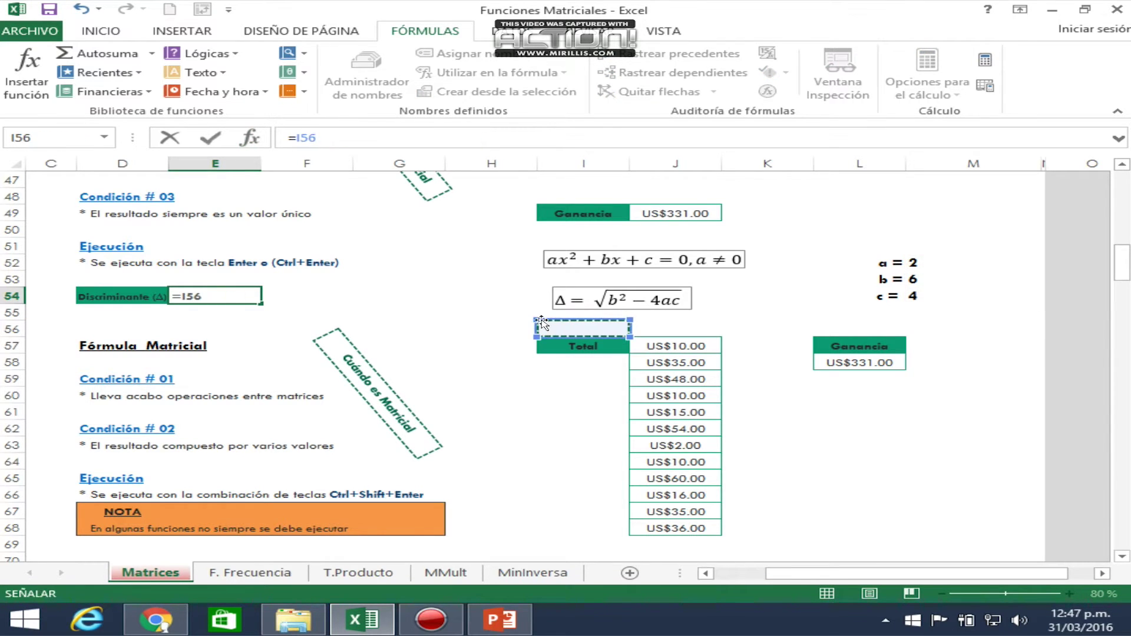
key(Escape)
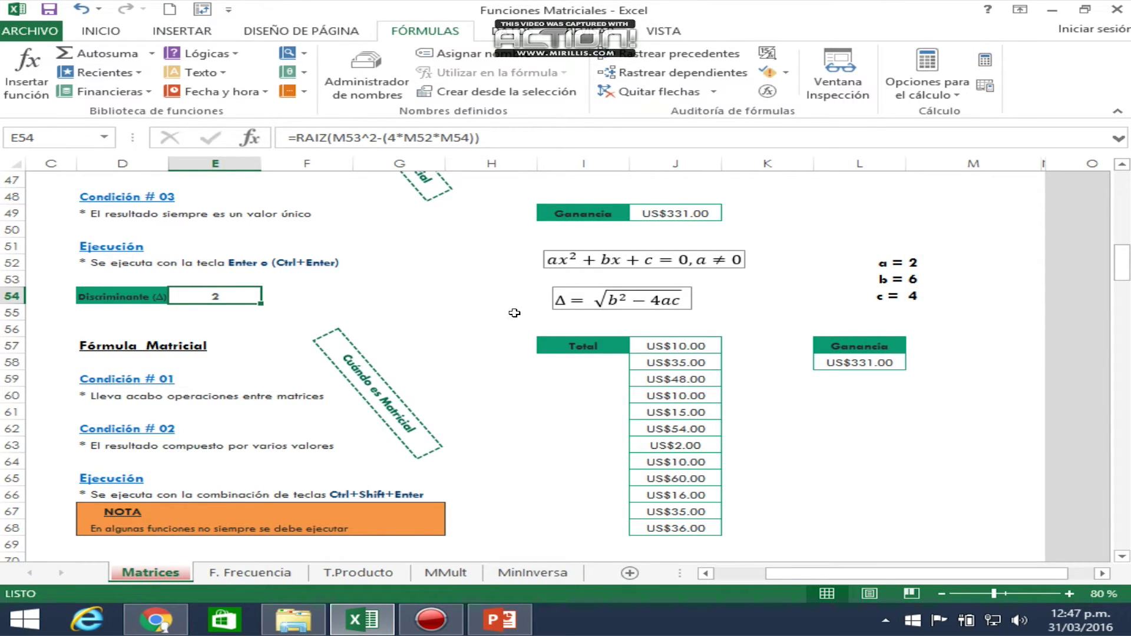
click(317, 293)
key(ctrl+v)
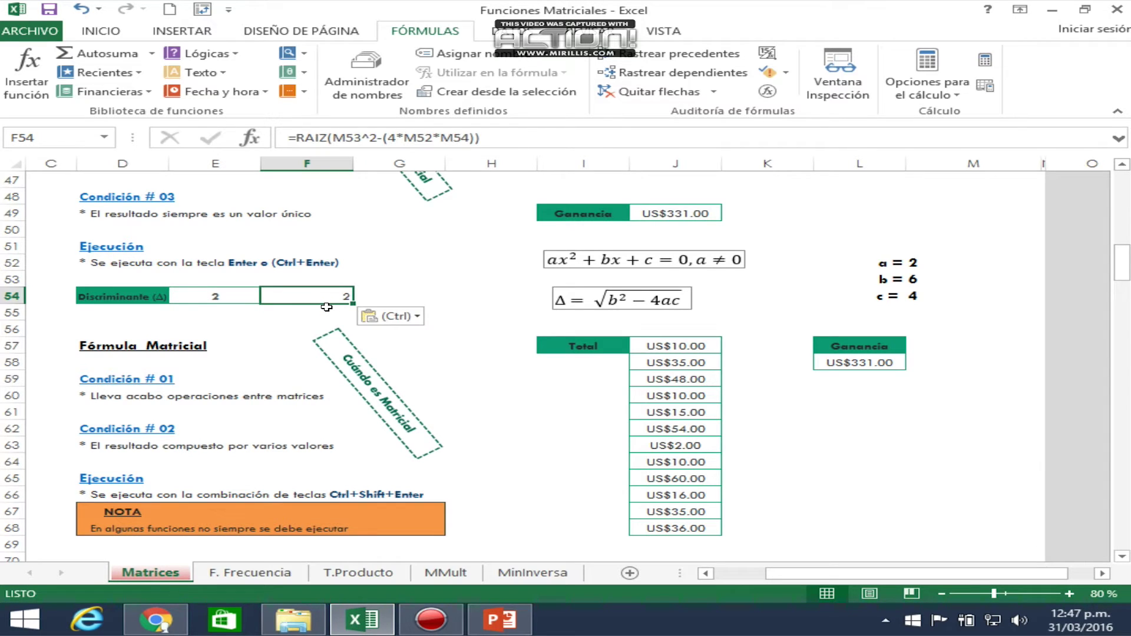
key(Delete)
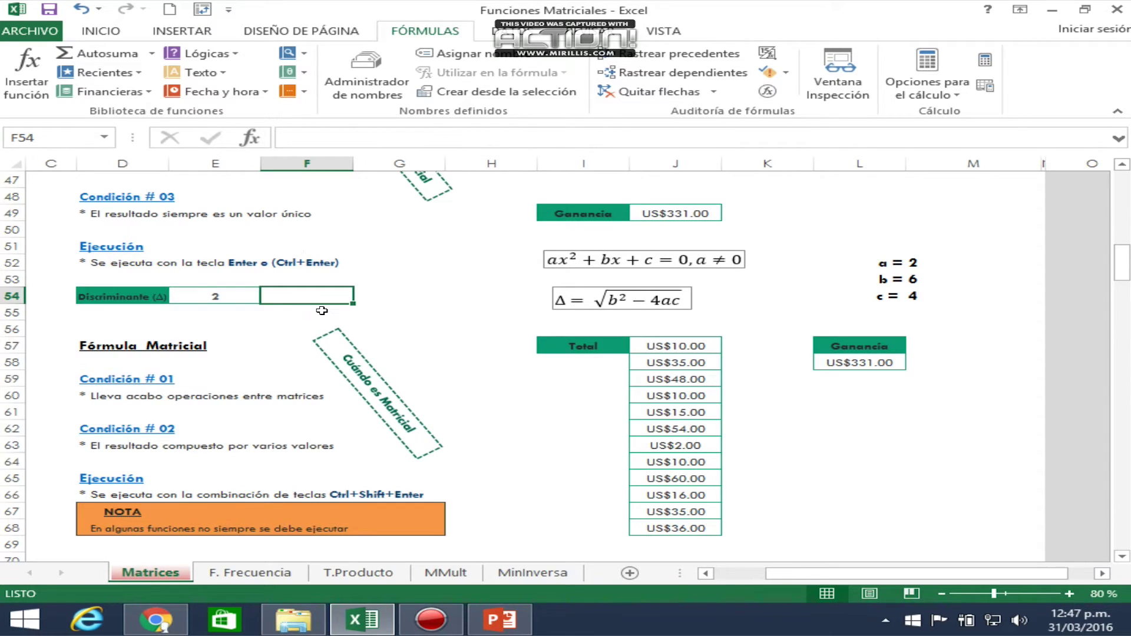
Copy the formula text =RAIZ(M53^2-(4*M52*M54)) from the Discriminante cell E54 into F54
click(227, 291)
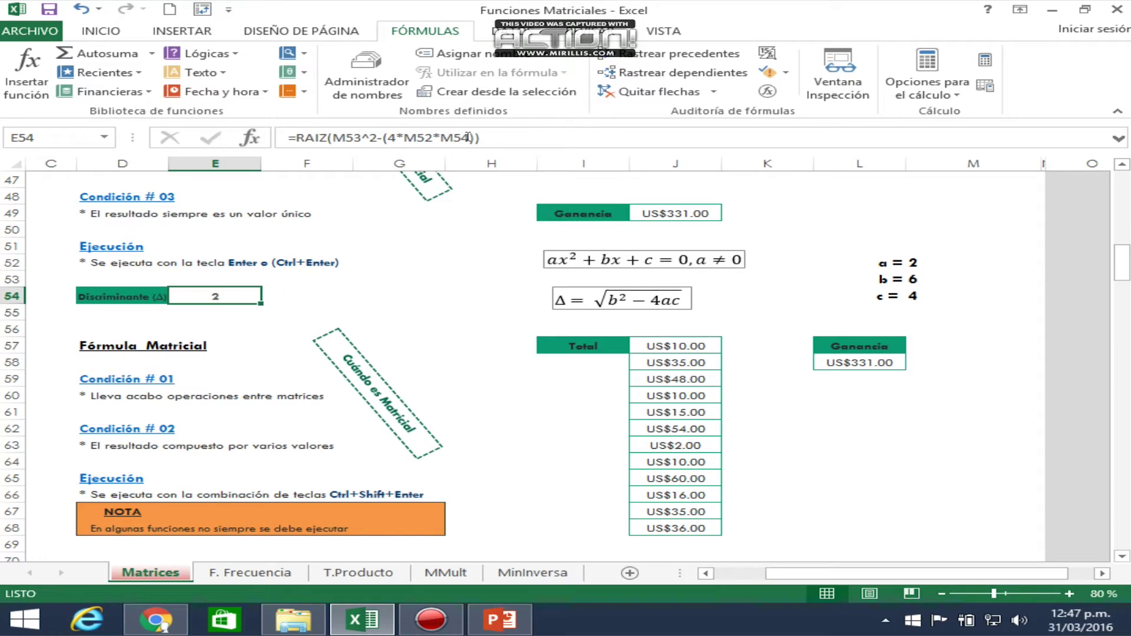
click(505, 133)
drag(505, 133, 236, 137)
key(ctrl+c)
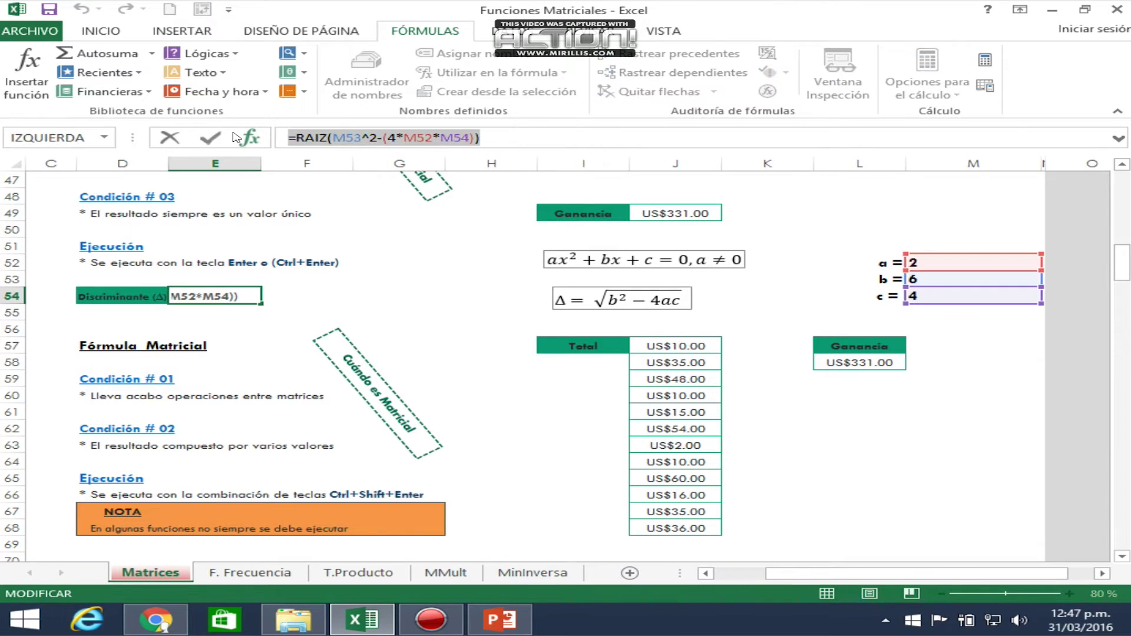
key(ctrl+Return)
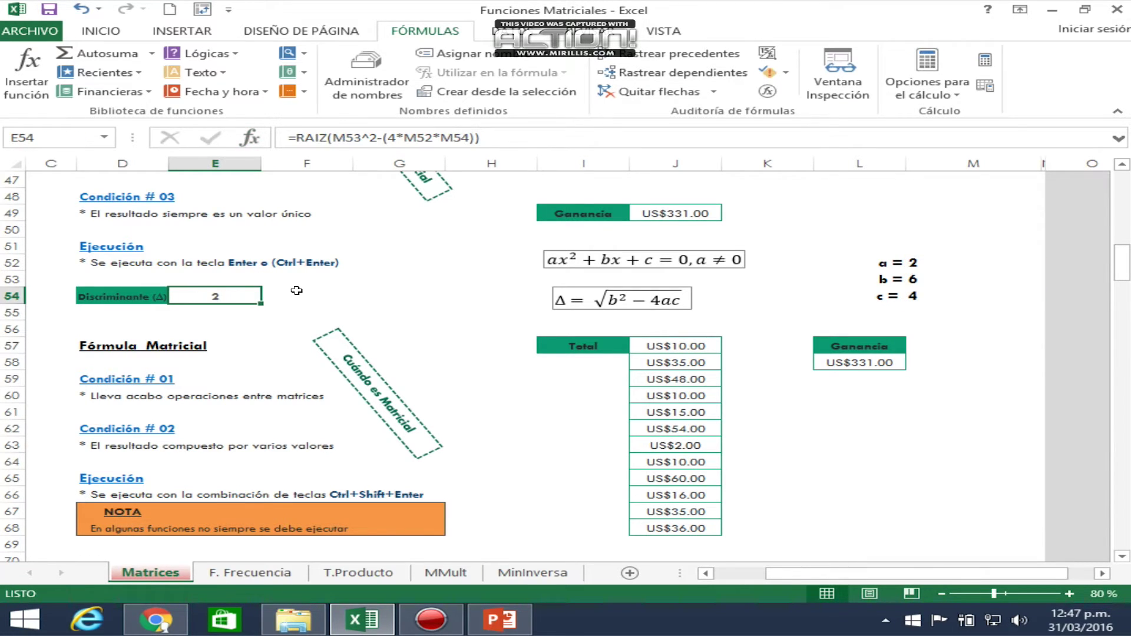
click(295, 295)
key(ctrl+v)
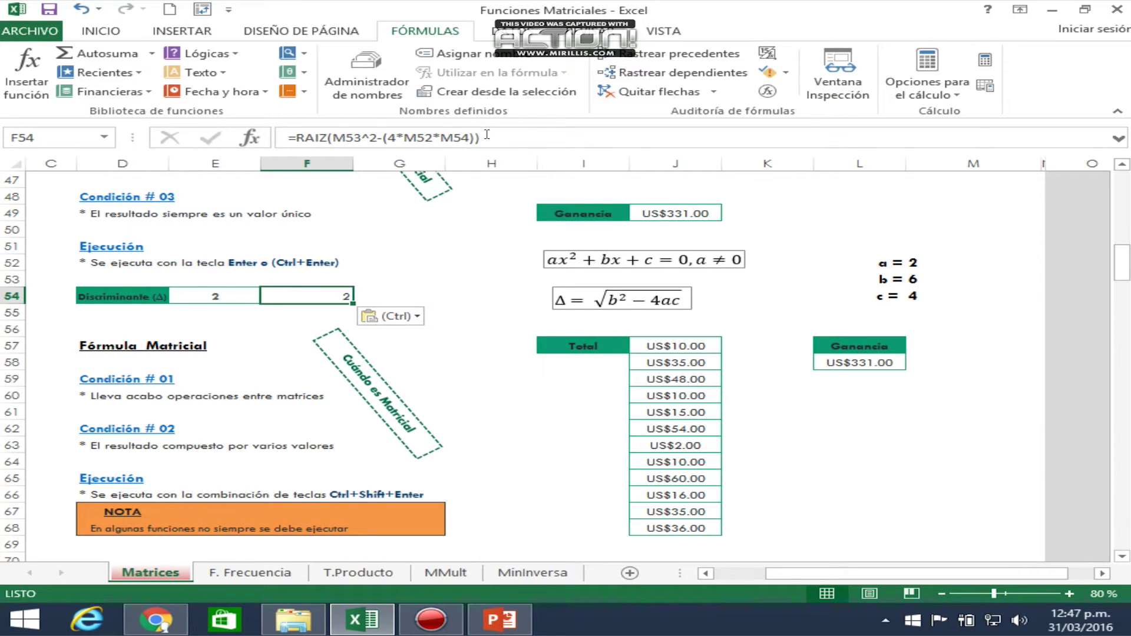
Enclose the formula in F54 in double quotation marks so it displays as text
drag(480, 138, 281, 131)
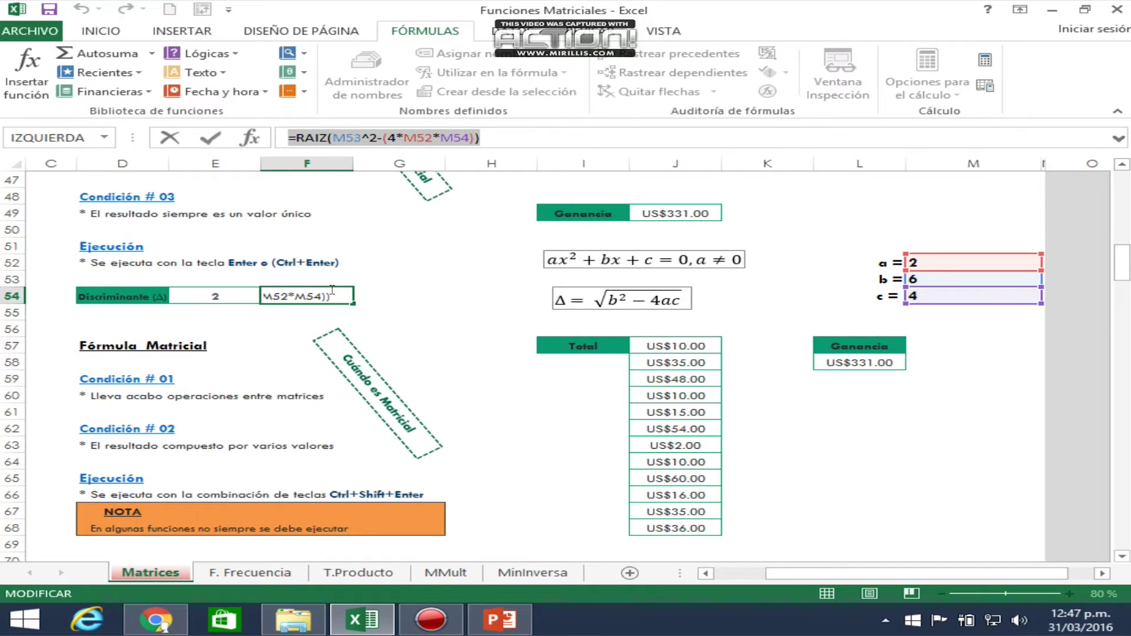
click(309, 293)
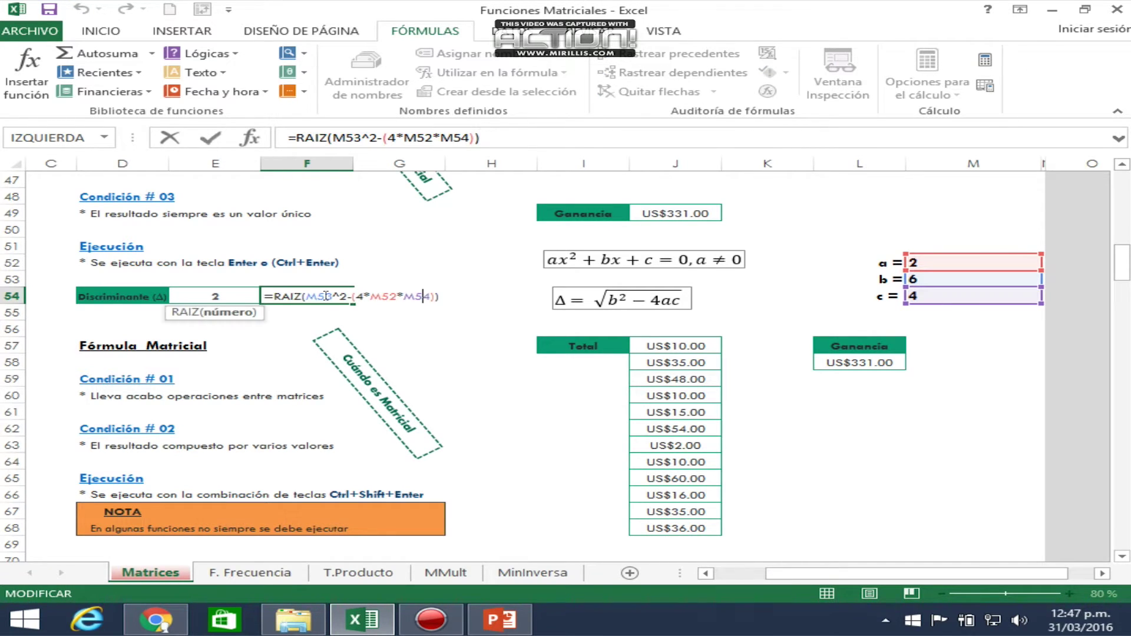
key(End)
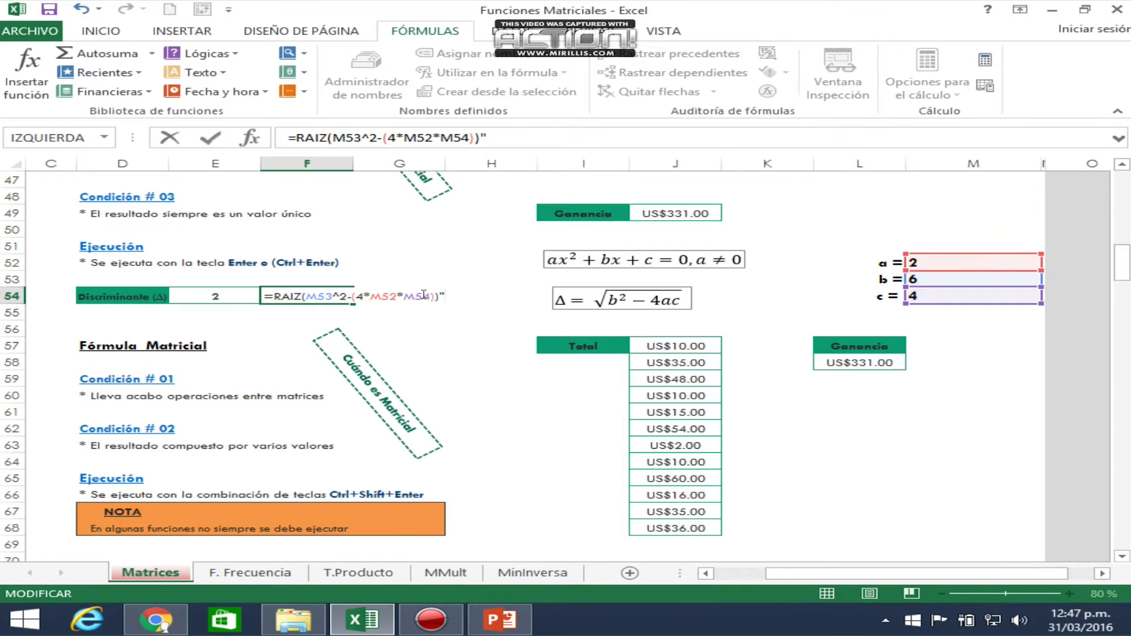
text(")
key(Home)
text(")
key(Return)
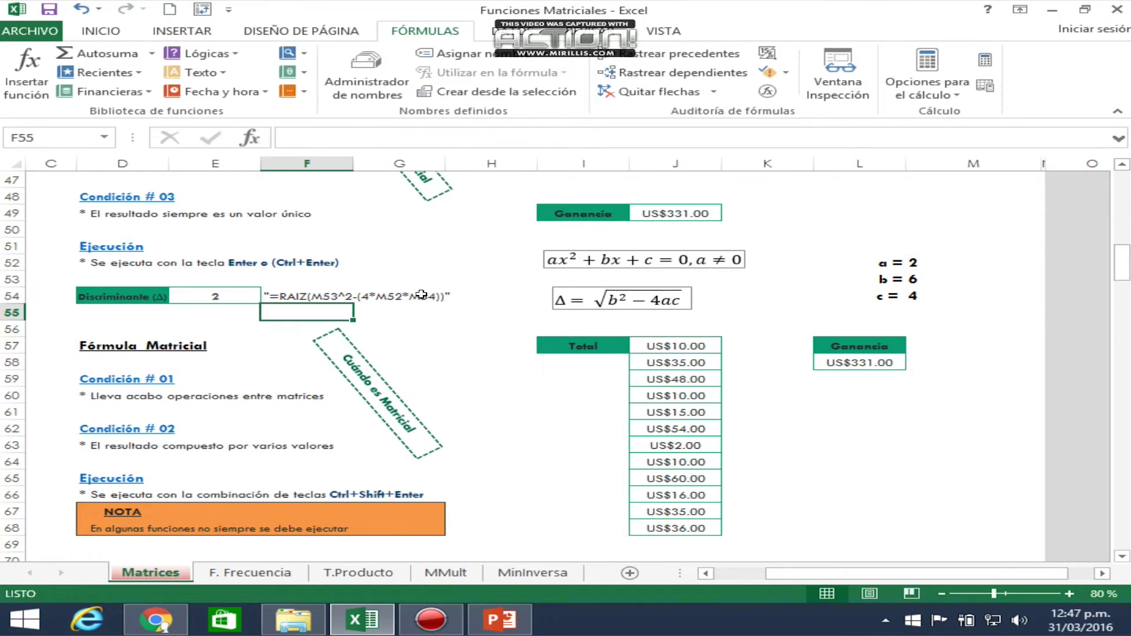
Format F54:H54 with font size 14, merge and center the cells, and fill them yellow
drag(283, 296, 495, 296)
click(92, 29)
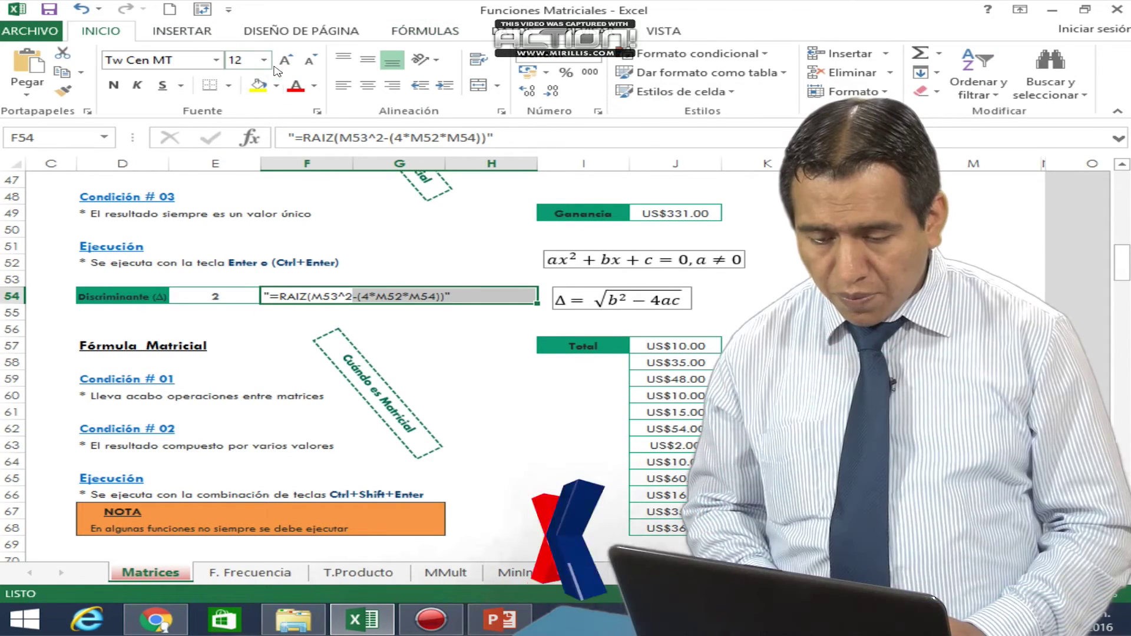
click(263, 60)
click(237, 157)
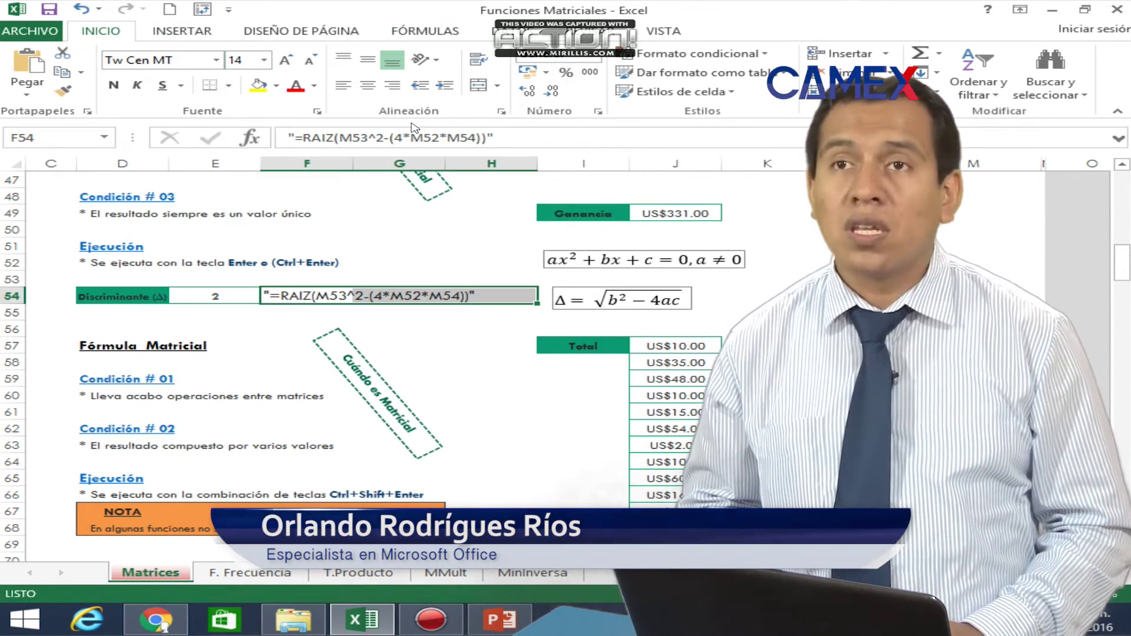
click(479, 86)
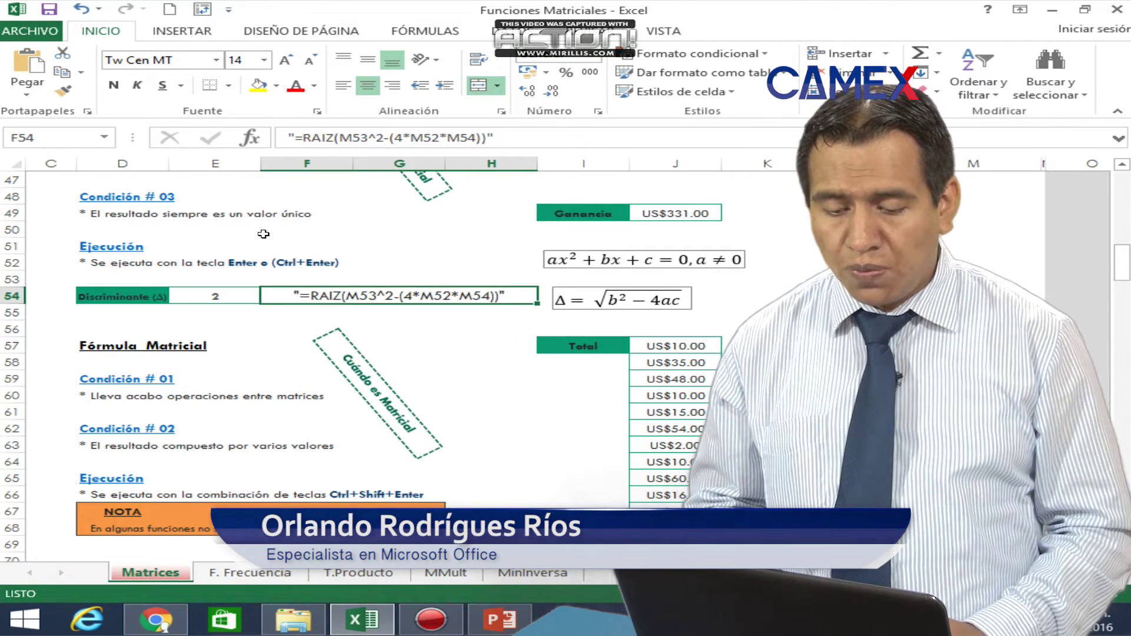
click(258, 87)
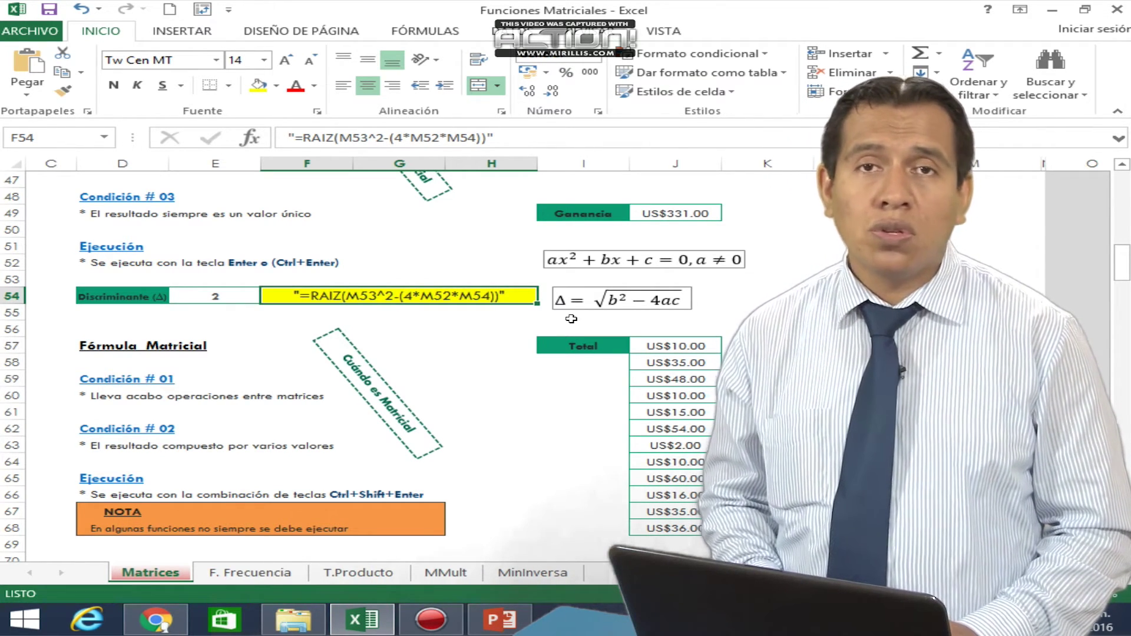
click(631, 300)
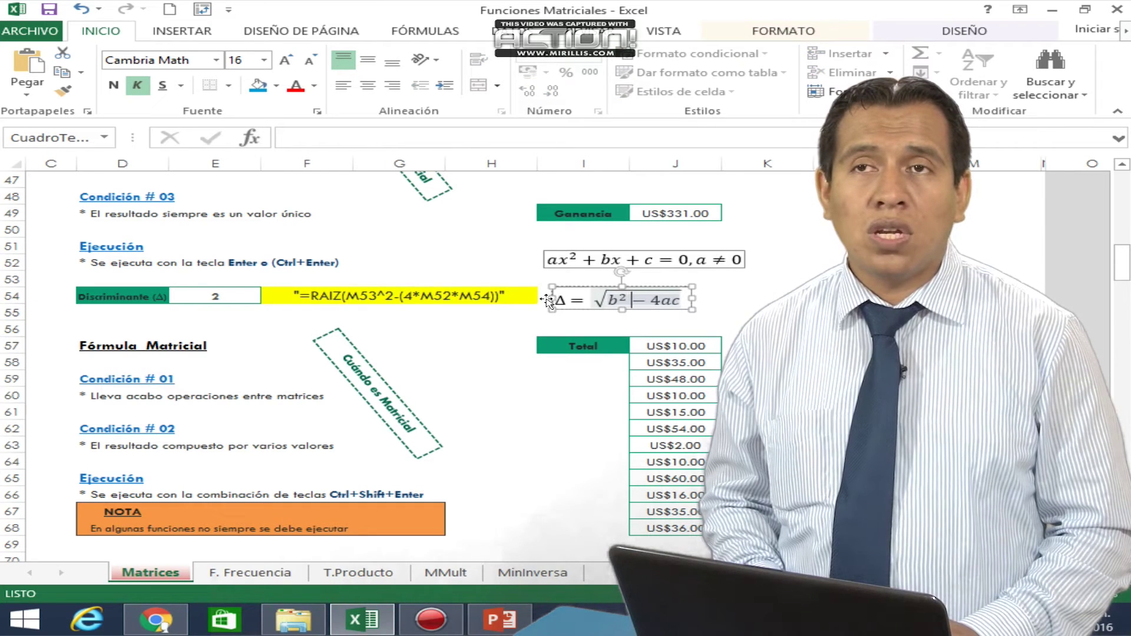
click(465, 301)
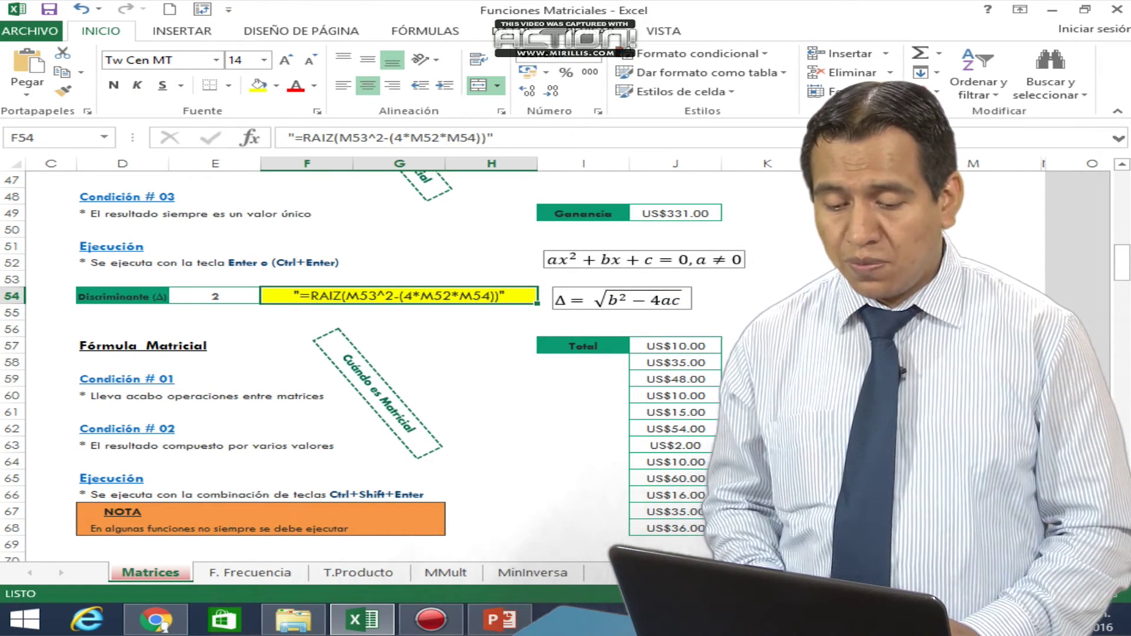
Review the Ctrl+Shift+Enter execution note in D66 and inspect the array formula in Total cells J58 and J57
drag(1126, 277, 1126, 278)
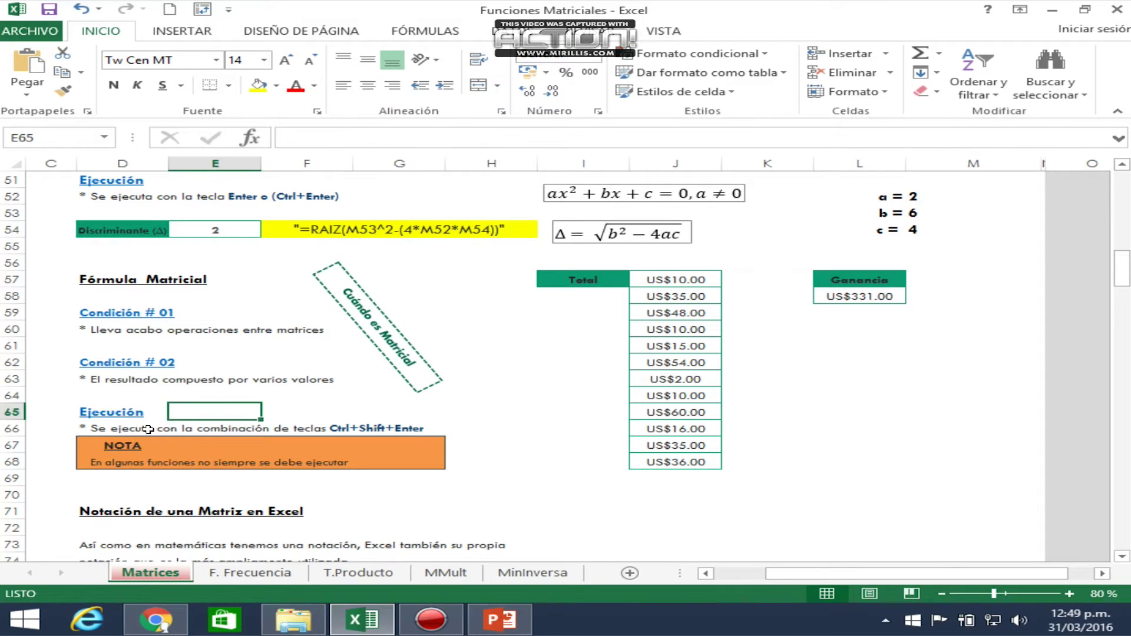
click(102, 428)
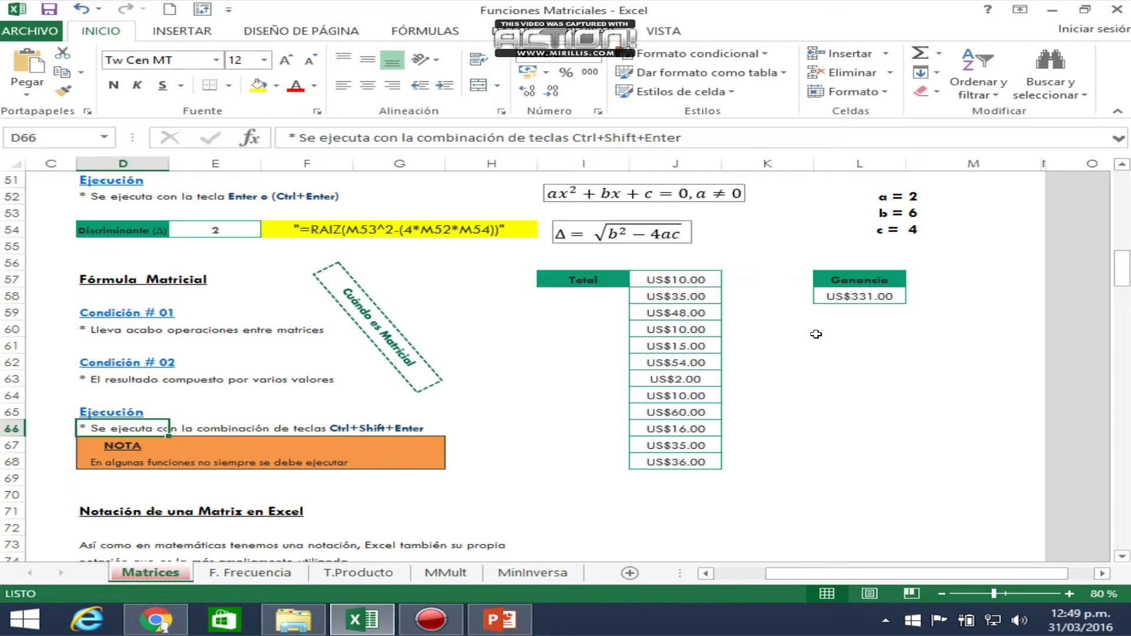
click(686, 294)
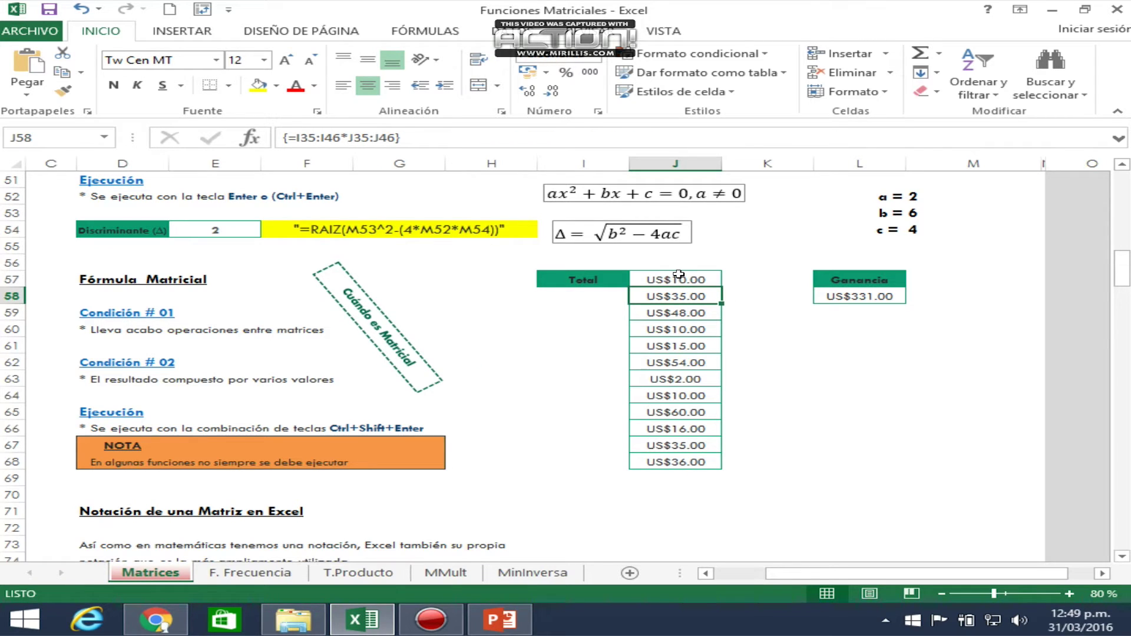
click(677, 277)
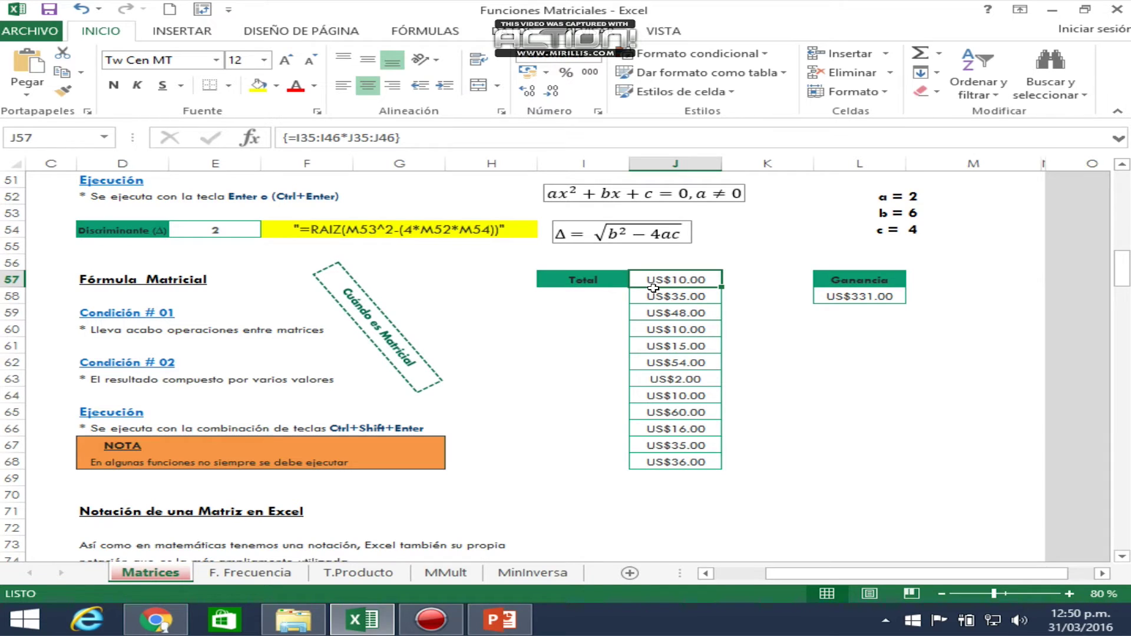
Compare the array formula in J57 with the ordinary row formulas in K46 and K42 of the sales table
drag(1124, 281, 1124, 257)
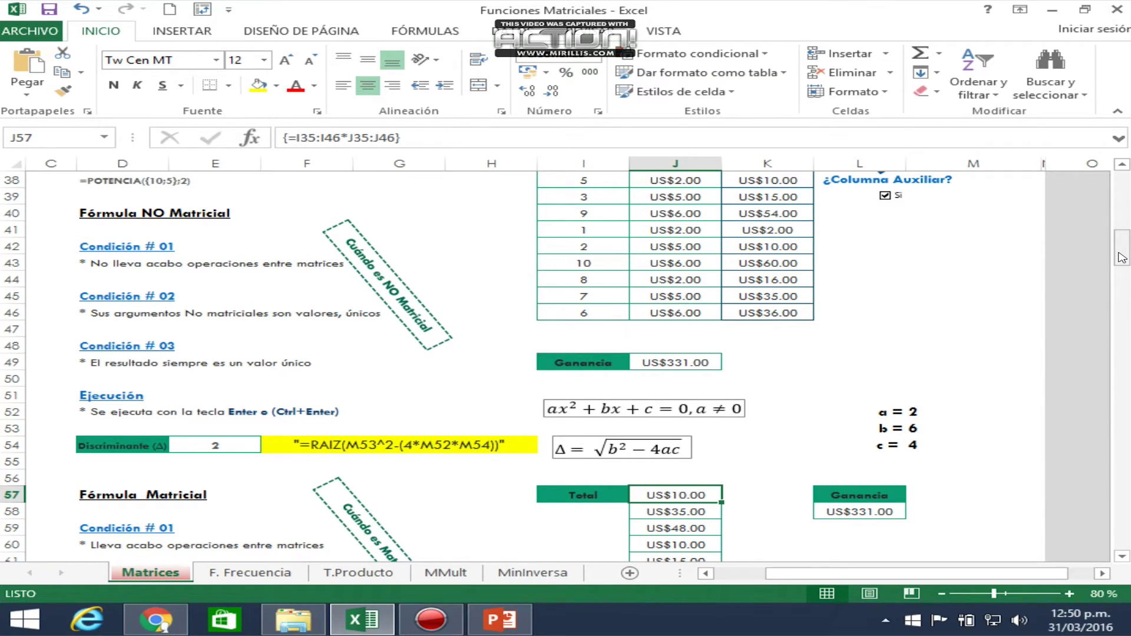
drag(1122, 258, 1122, 271)
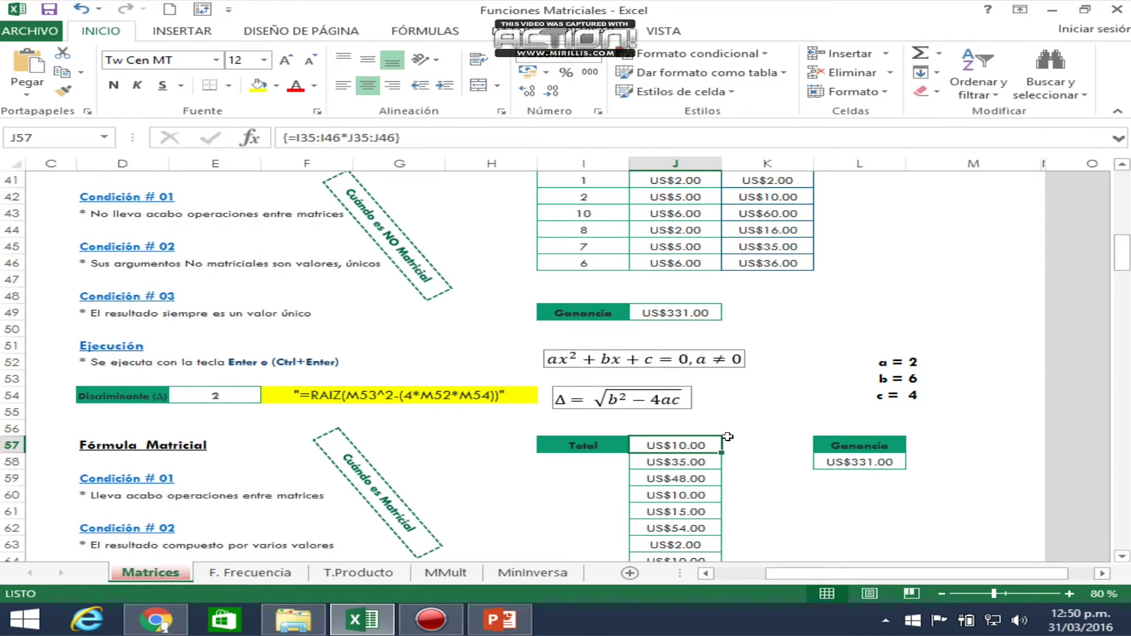
click(748, 258)
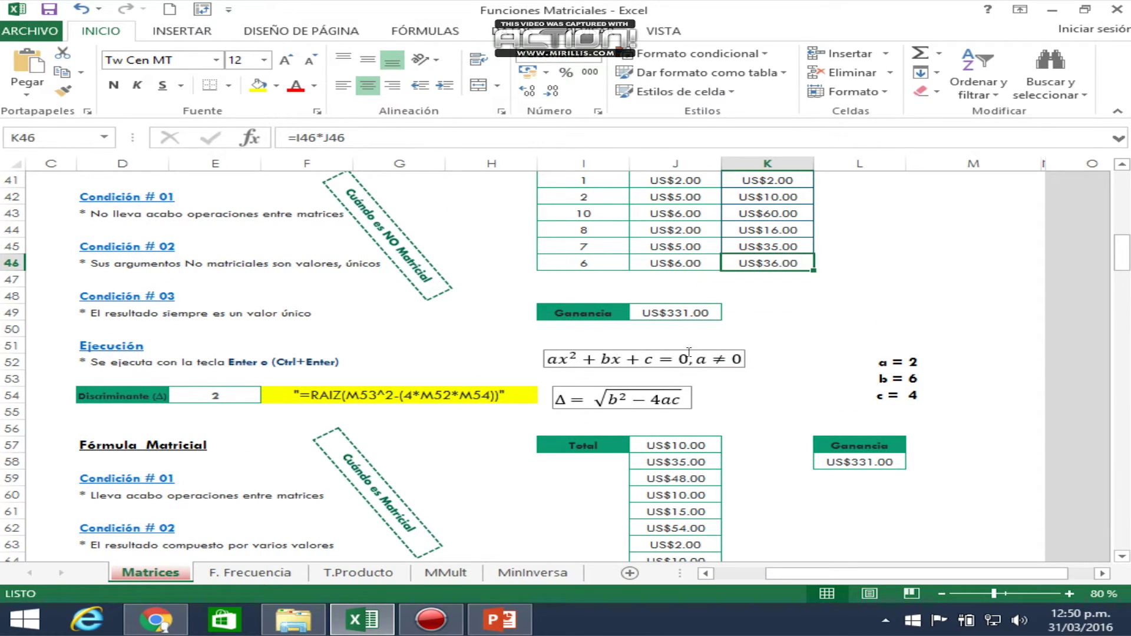
click(685, 447)
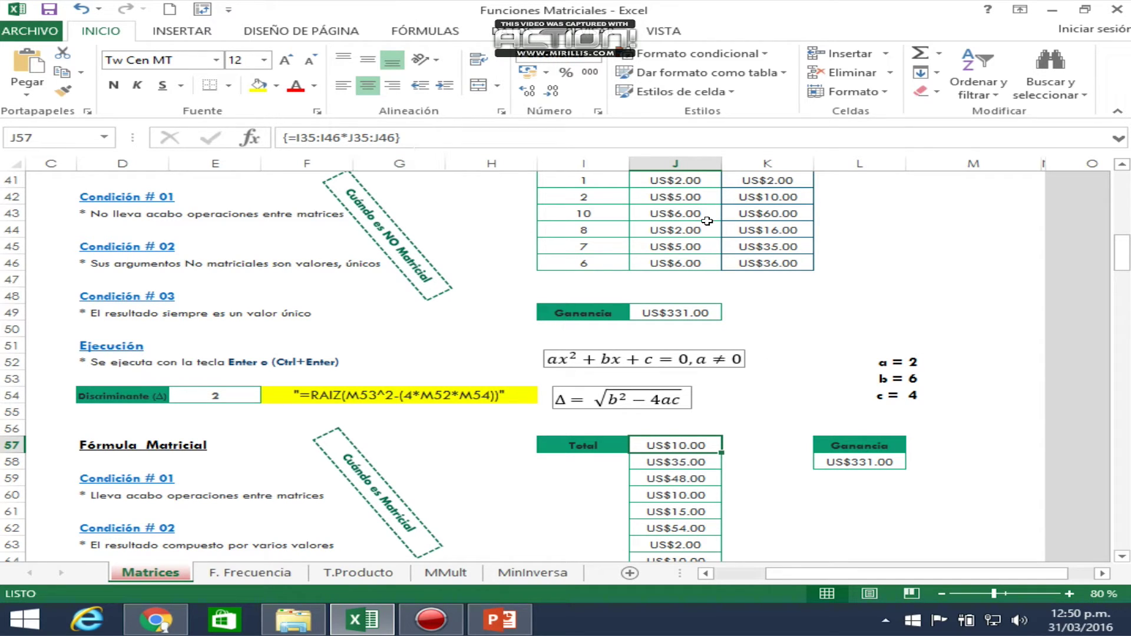
click(768, 197)
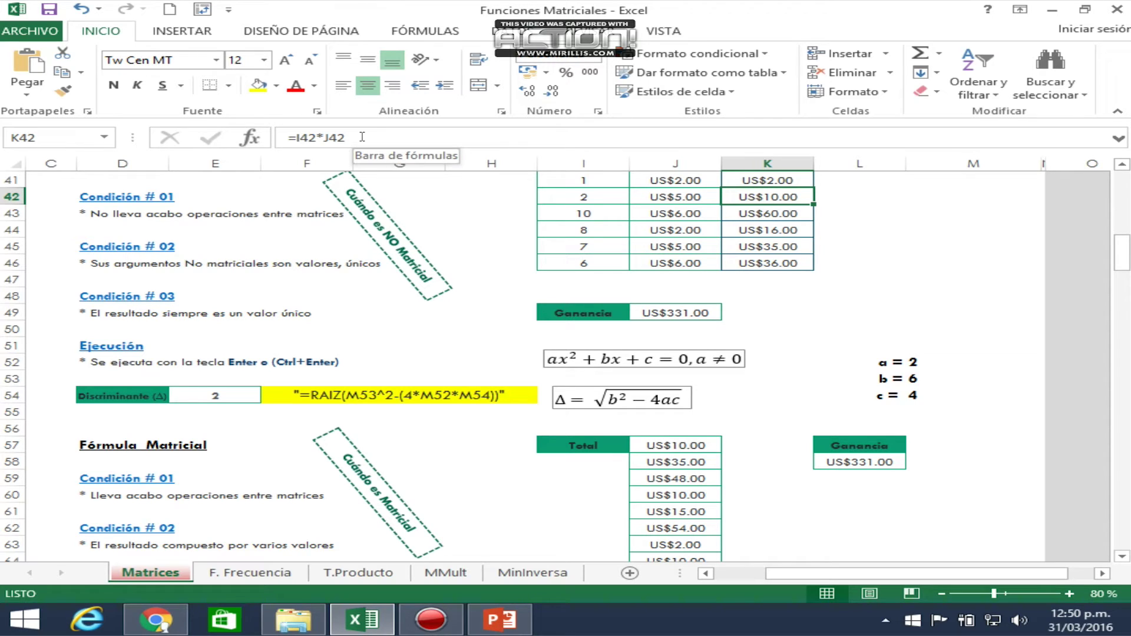
click(682, 445)
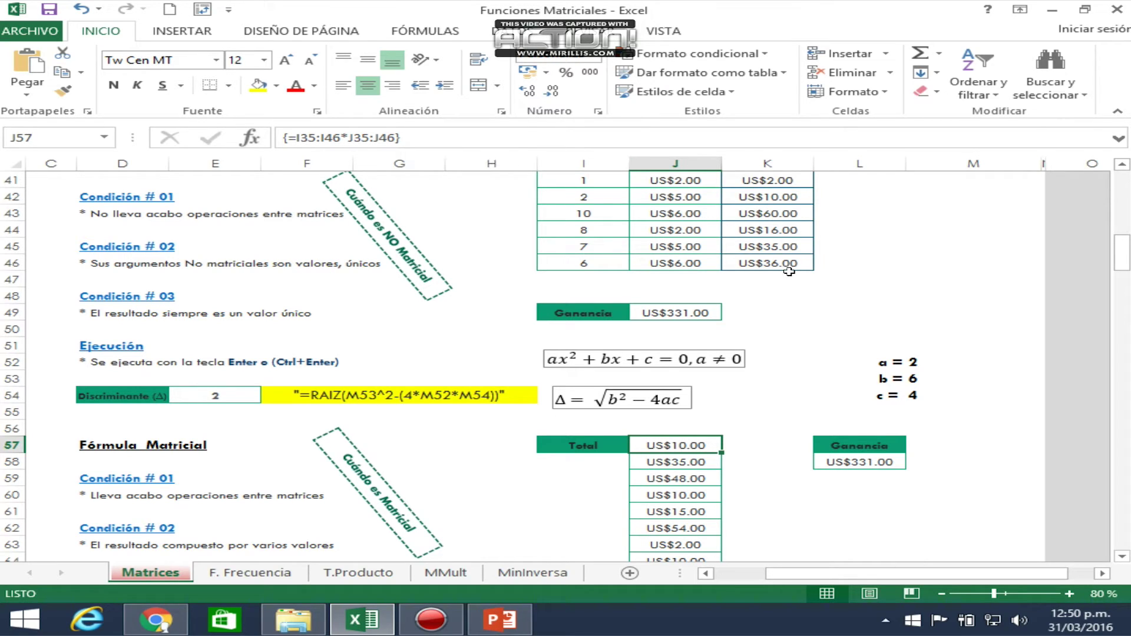
Enter an ordinary, non-array formula in K57 that multiplies the ranges, =J35:J46*K35:K46
click(745, 445)
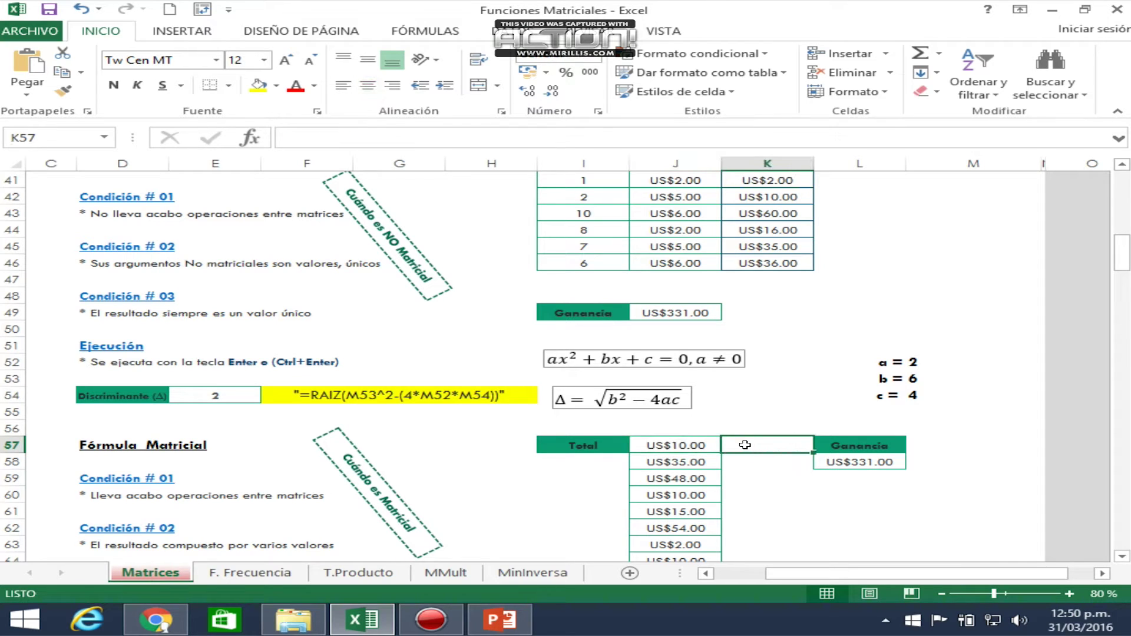
text(=)
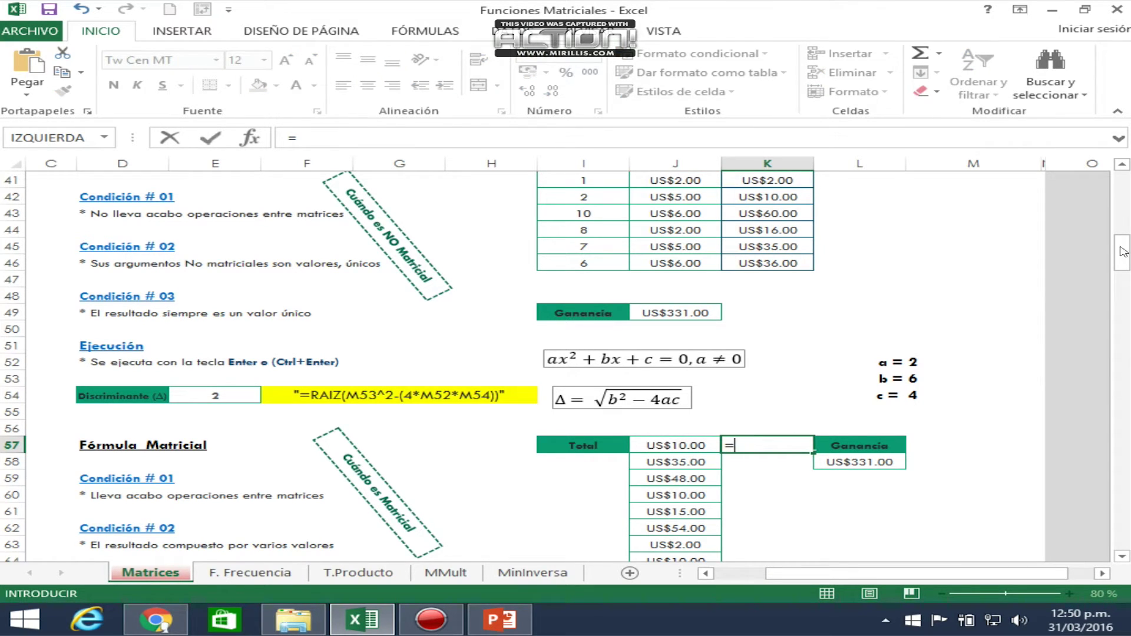
drag(1123, 252, 1126, 230)
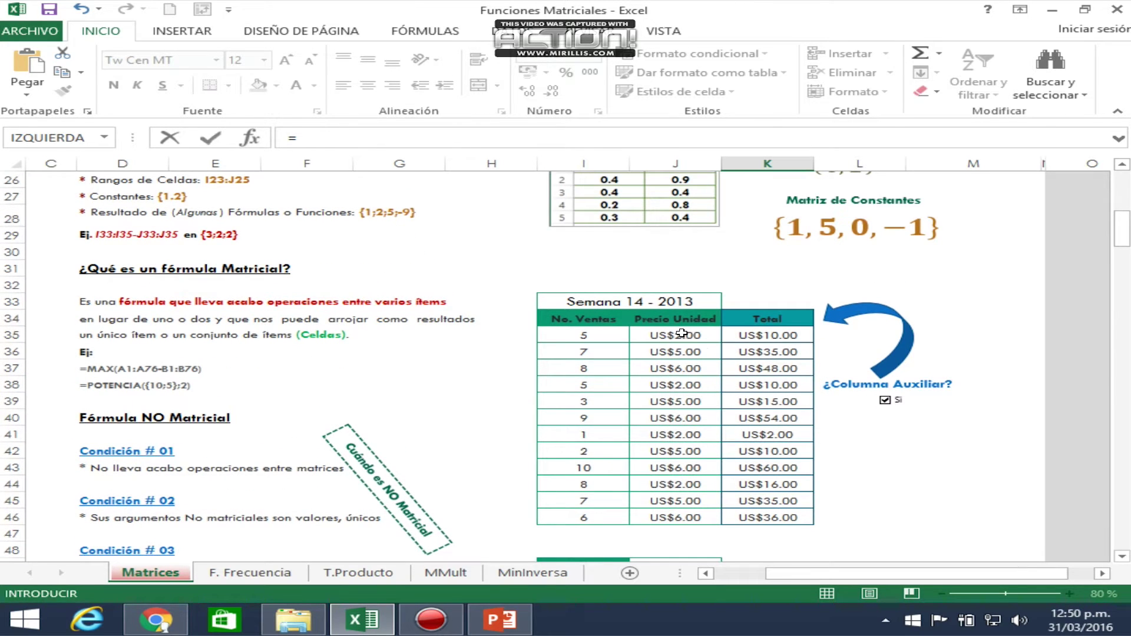
drag(681, 333, 685, 509)
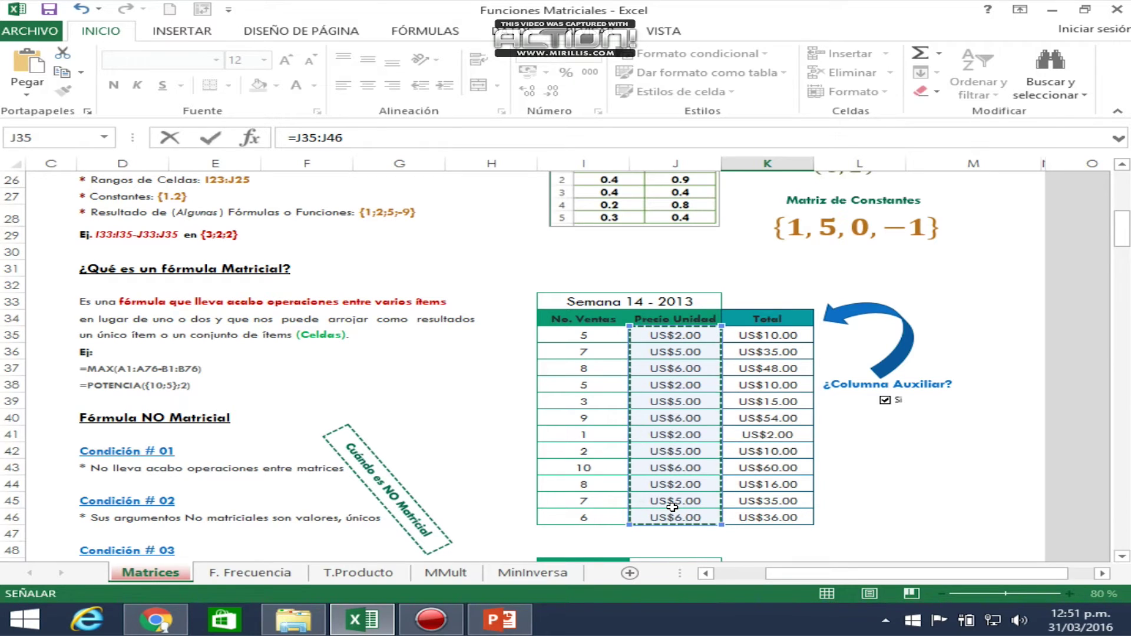
text(*)
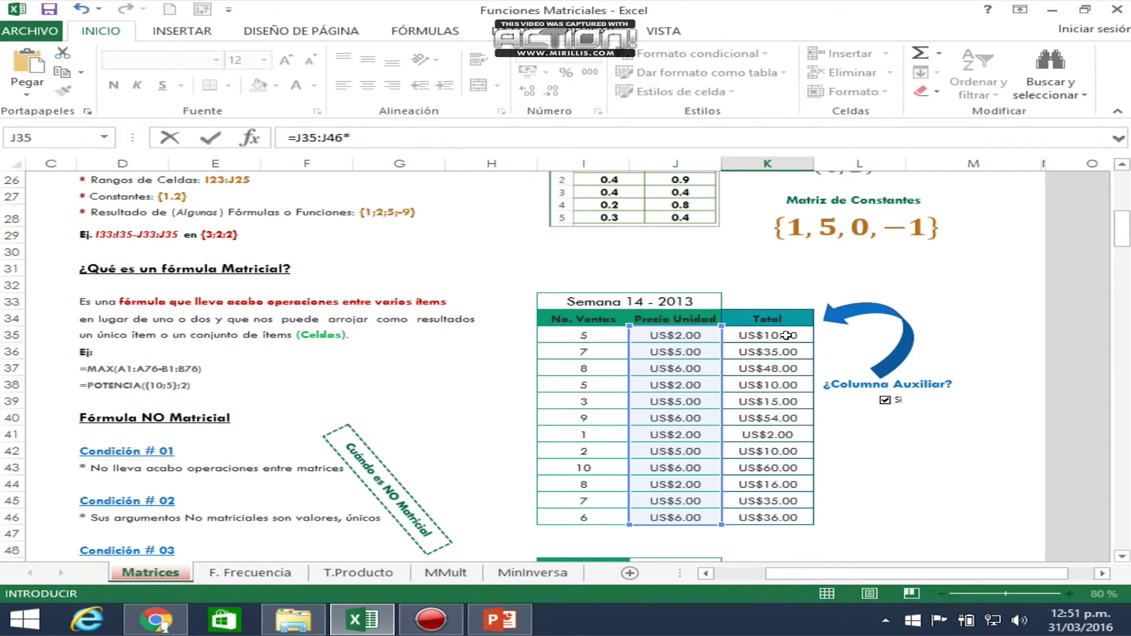
drag(784, 334, 779, 505)
key(Return)
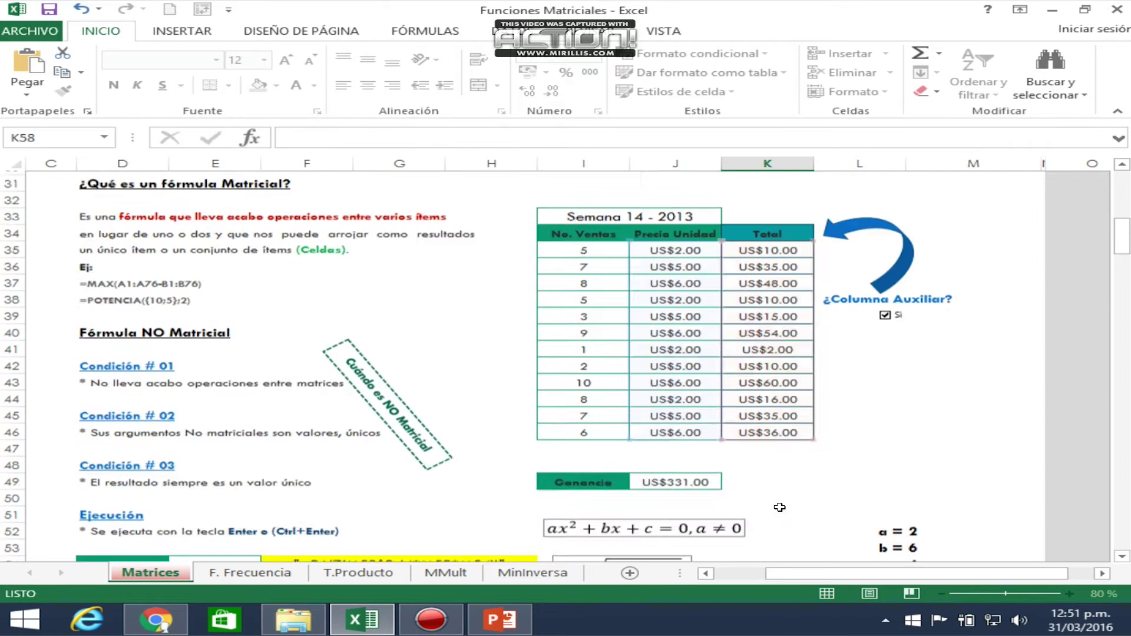
Convert the formula in K57 into an array formula, keeping =J35:J46*K35:K46 as its expression
click(772, 526)
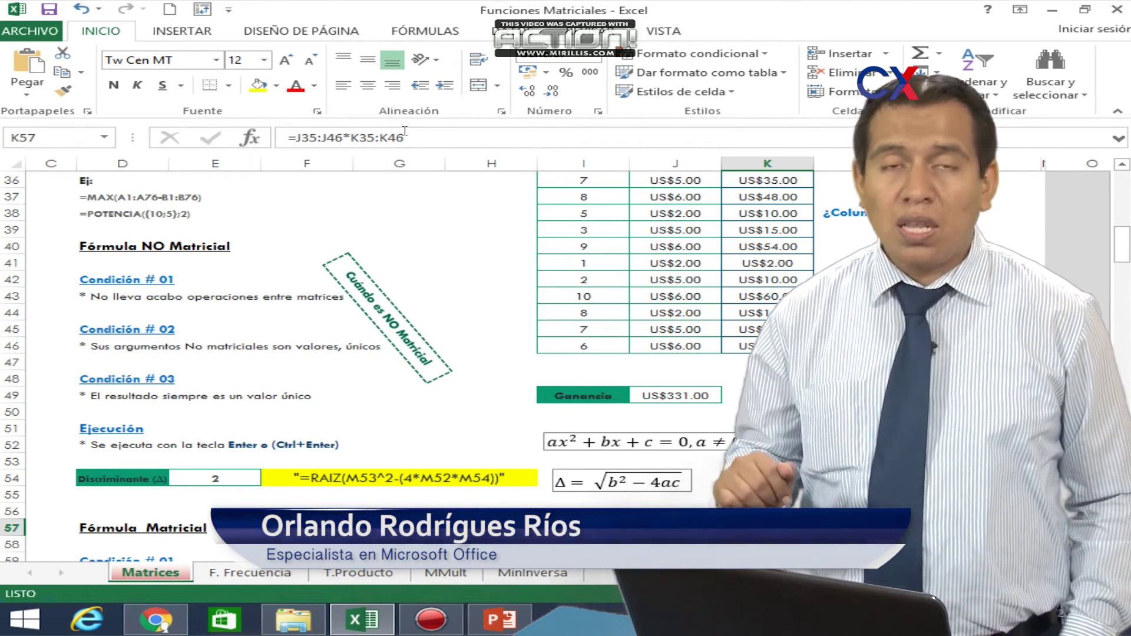
click(408, 131)
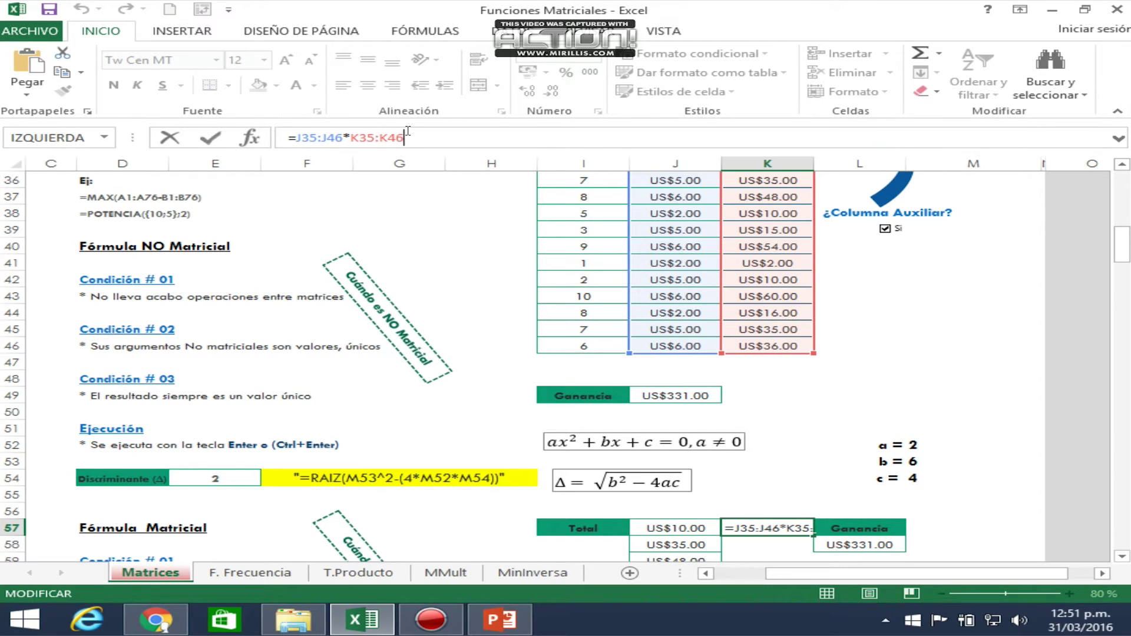
key(ctrl+Return)
key(ctrl+shift+Return)
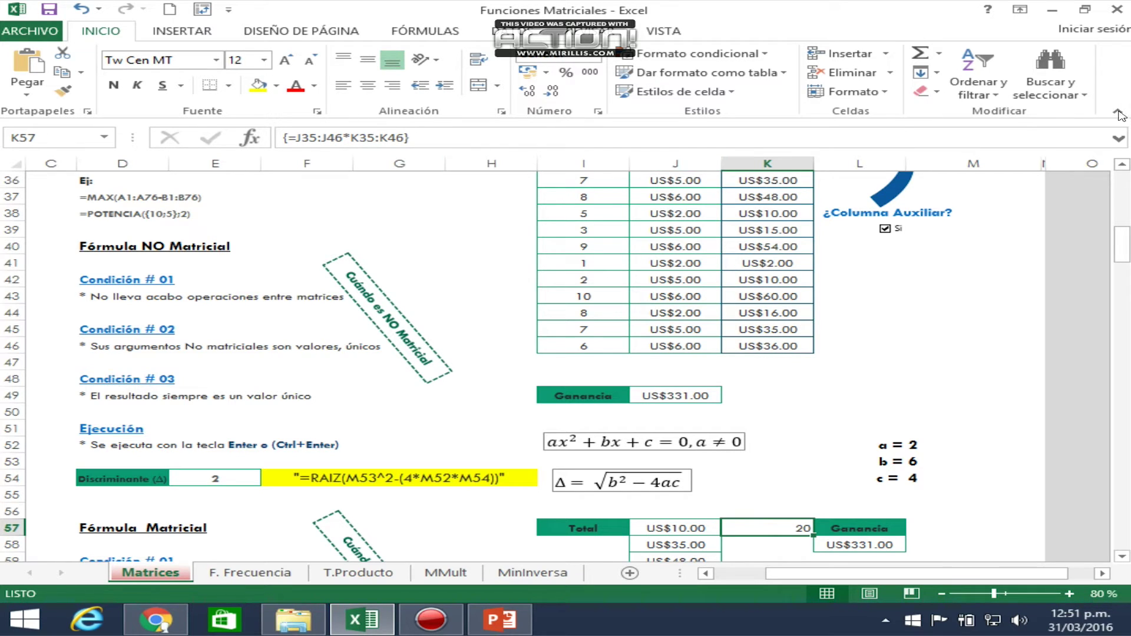
Check the array formula in J57, and fill the array formula in K57 down through K63
mouse_move(1122, 246)
mouse_down()
mouse_move(1126, 269)
mouse_move(1125, 230)
mouse_move(1125, 264)
mouse_up()
click(662, 363)
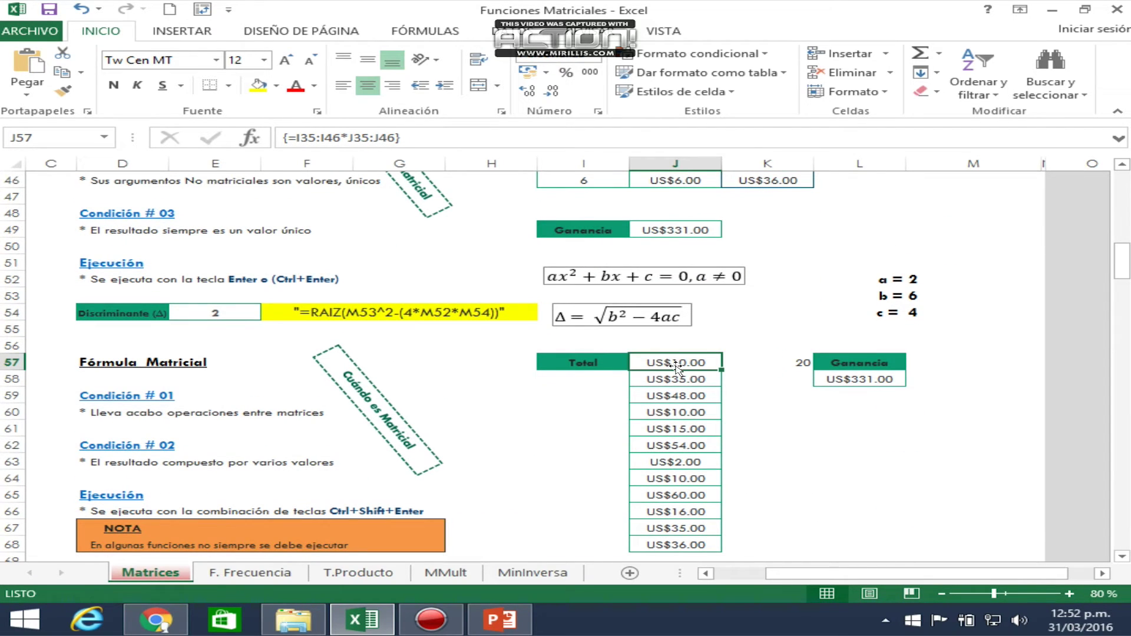
click(761, 360)
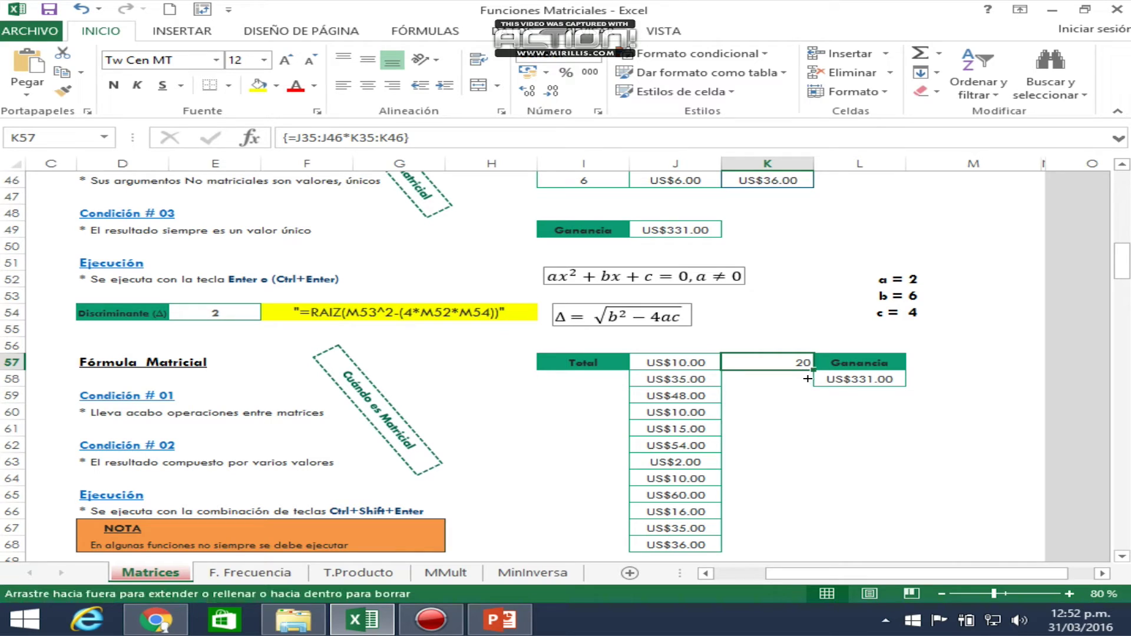
drag(807, 378, 812, 465)
Inspect the ranges that the copied array formula in K59 refers to, leaving the formula as it is
click(761, 396)
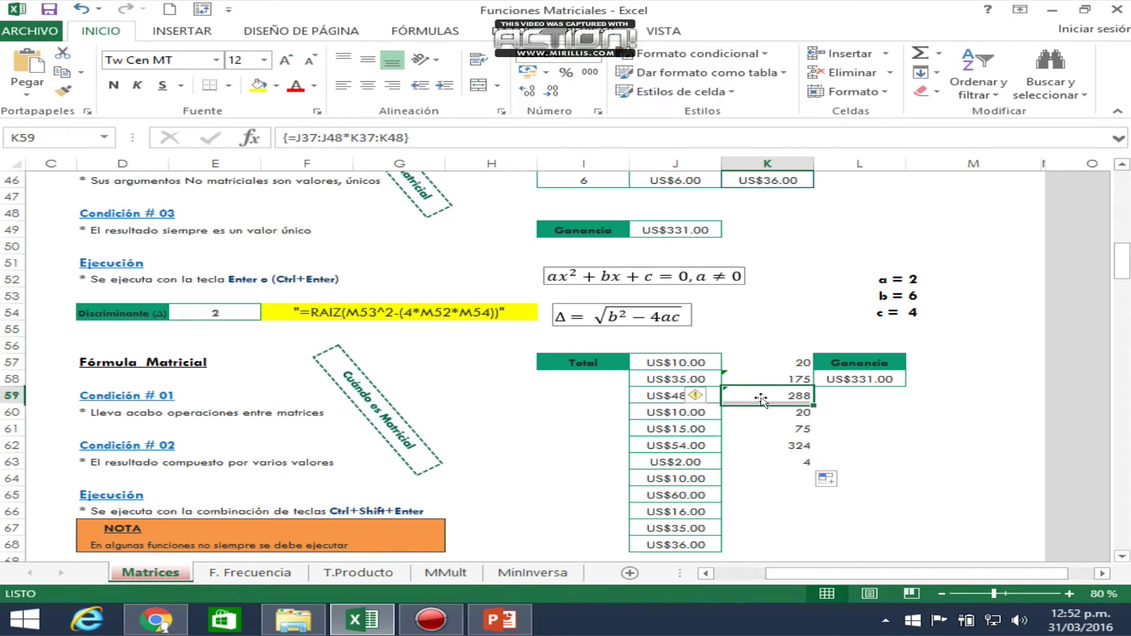
triple_click(440, 137)
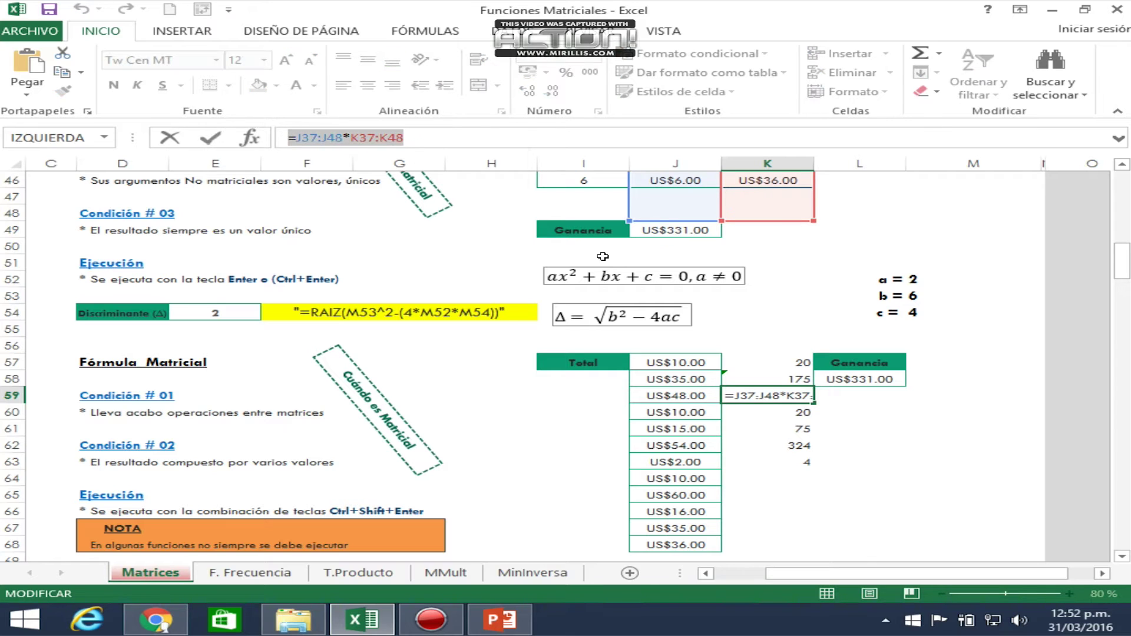
click(787, 409)
key(Escape)
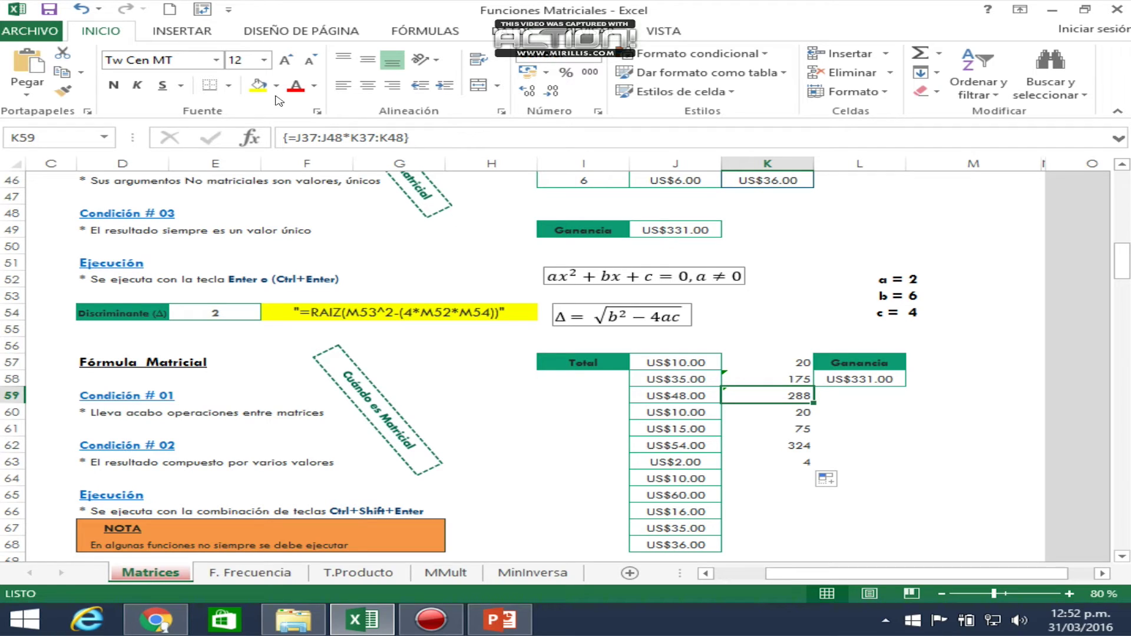
click(446, 135)
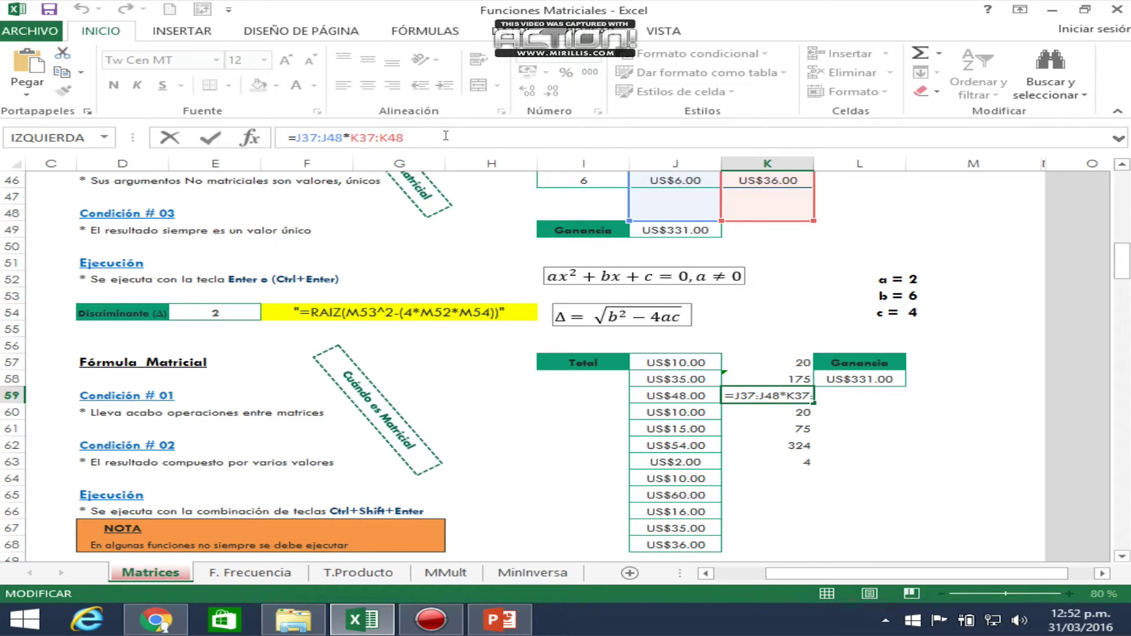
click(774, 378)
Undo the fill below K57 and the array entry, going back to the ordinary formula in K57
click(81, 9)
click(82, 8)
click(81, 9)
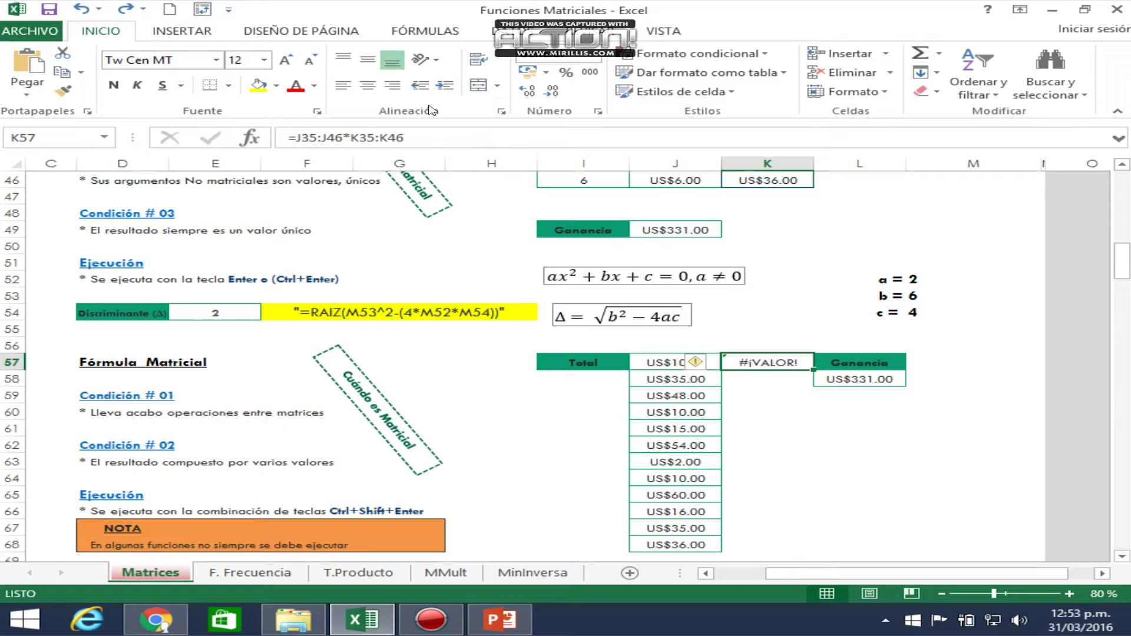
Re-enter the existing range multiplication =J35:J46*K35:K46 in K57 as an array formula
click(367, 137)
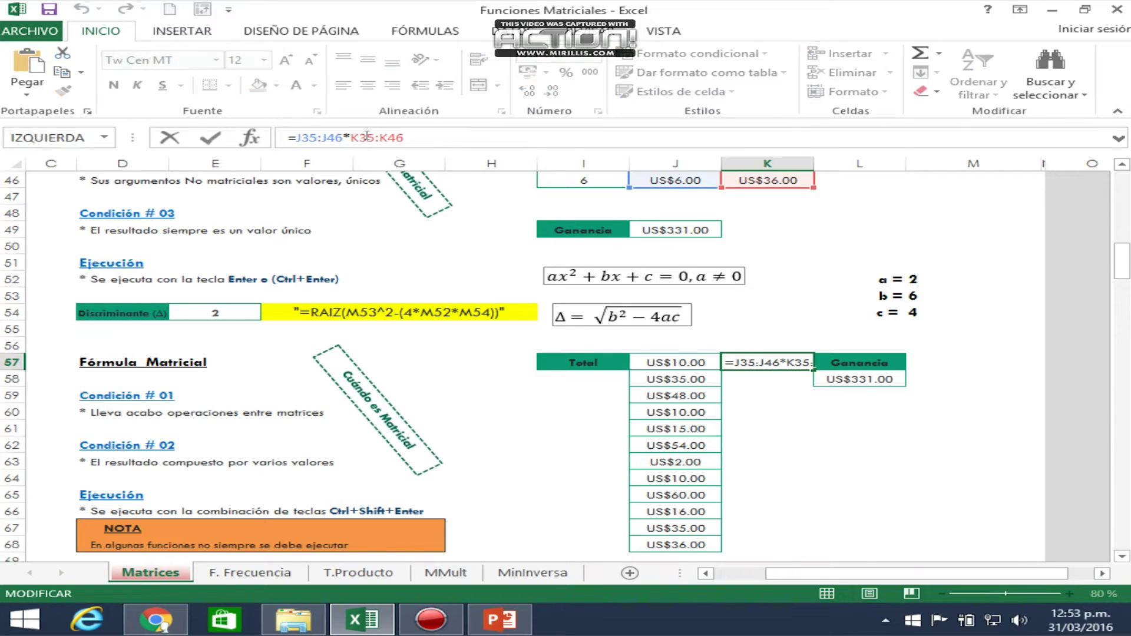
key(ctrl+shift+Return)
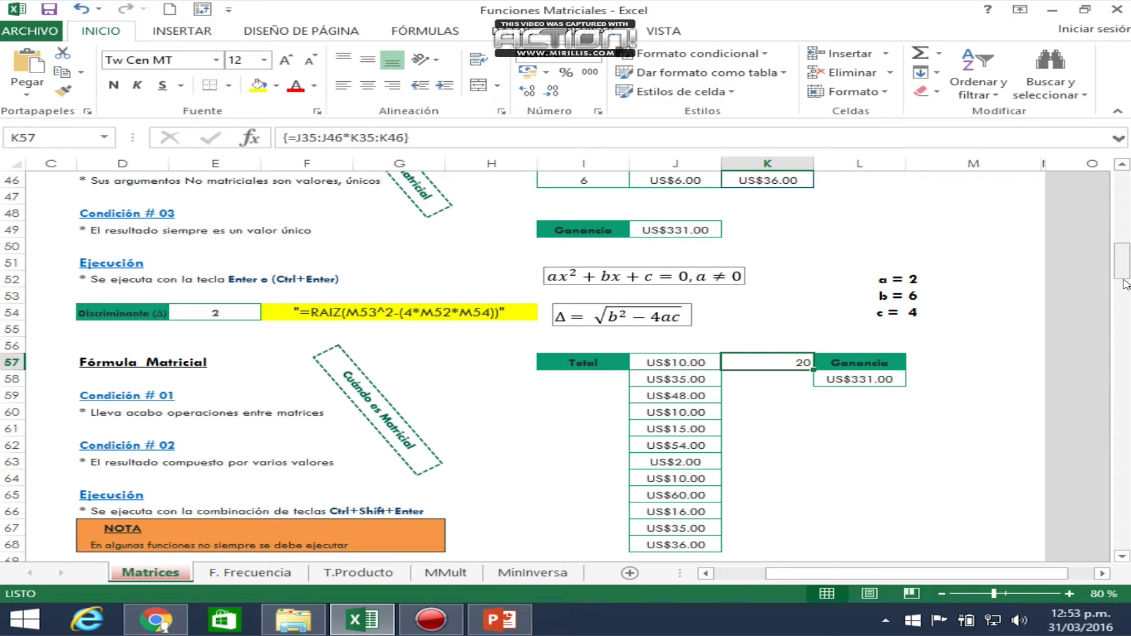
drag(1121, 264, 1128, 302)
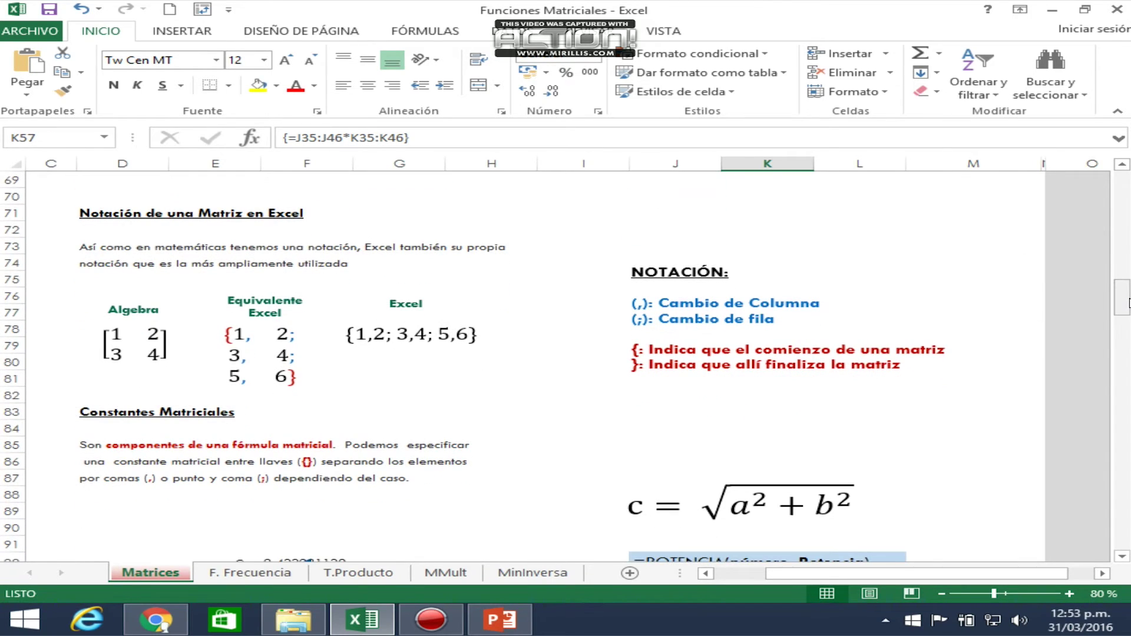